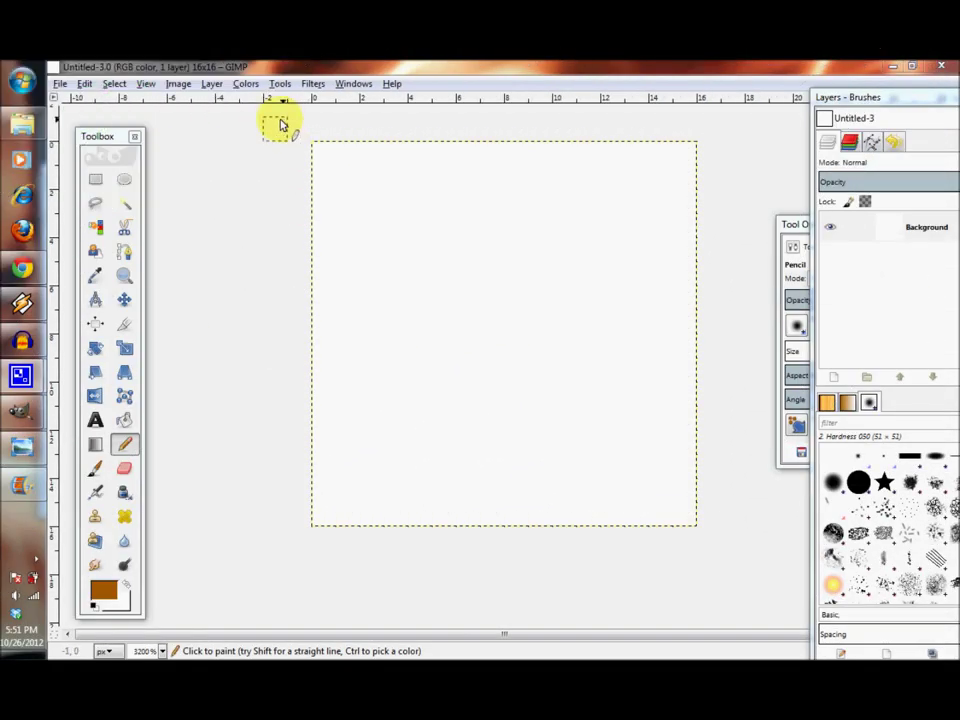
# Show the image grid and set its spacing to 1 pixel in width and height.
pyautogui.click(148, 85)
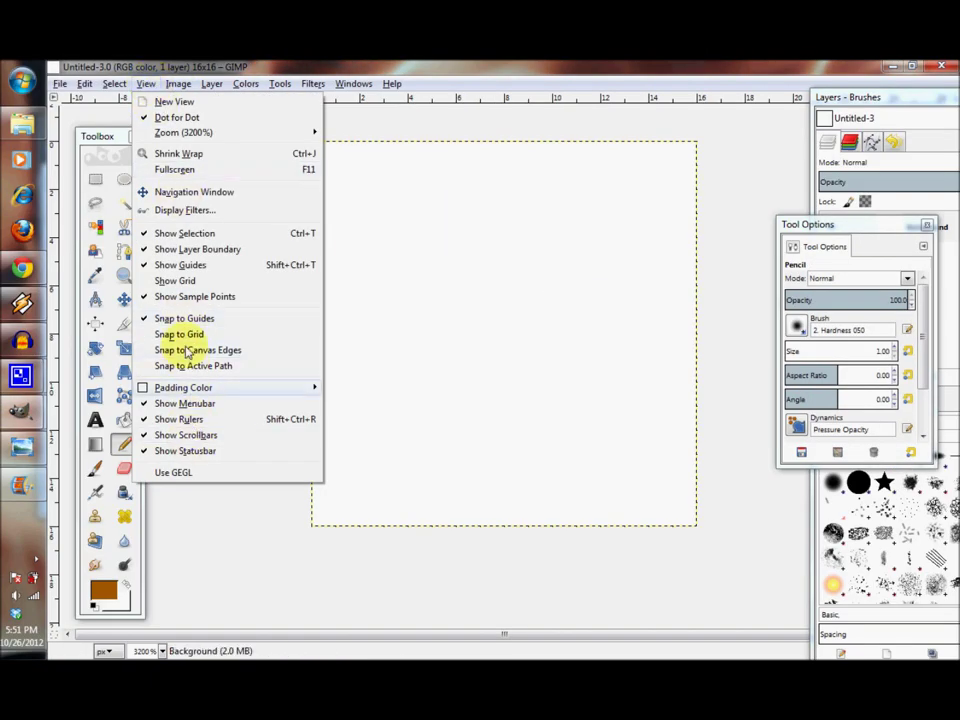
pyautogui.click(172, 281)
pyautogui.click(170, 86)
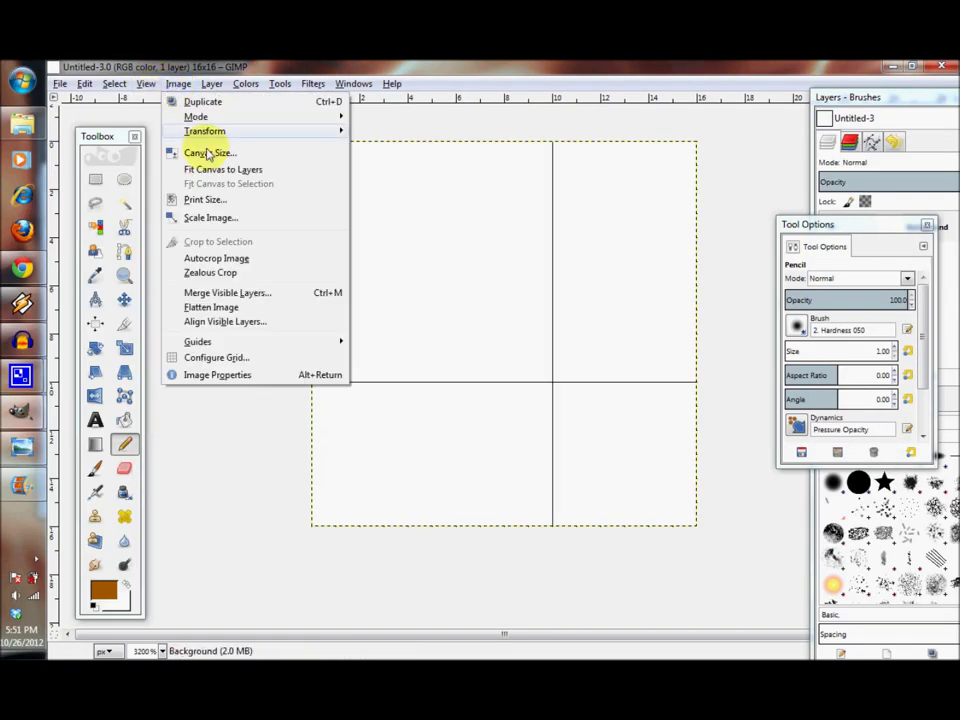
pyautogui.click(213, 358)
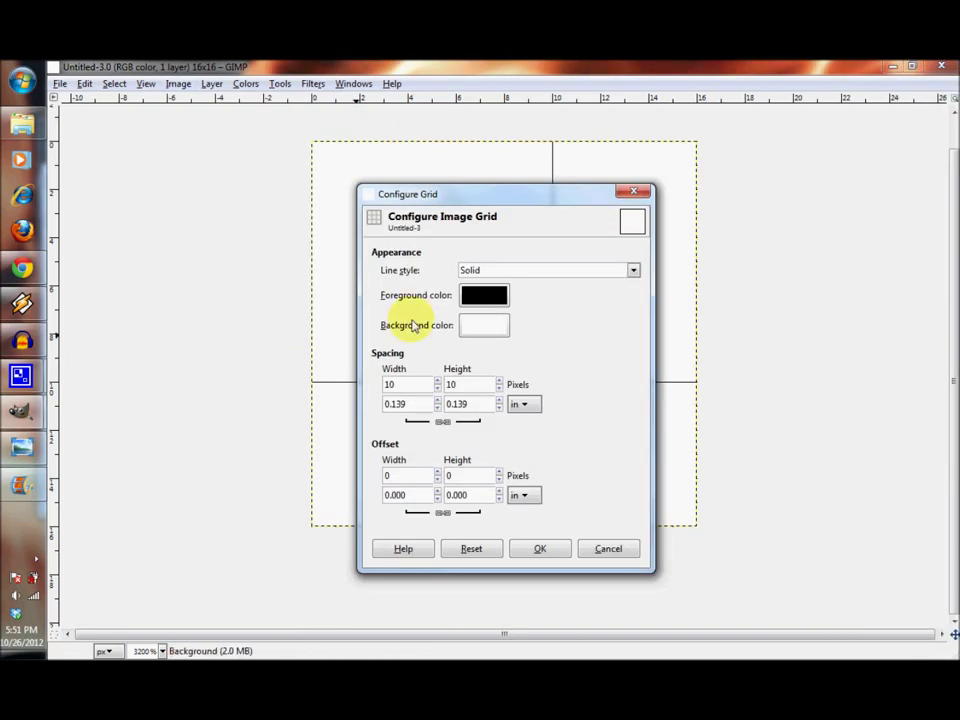
pyautogui.doubleClick(392, 384)
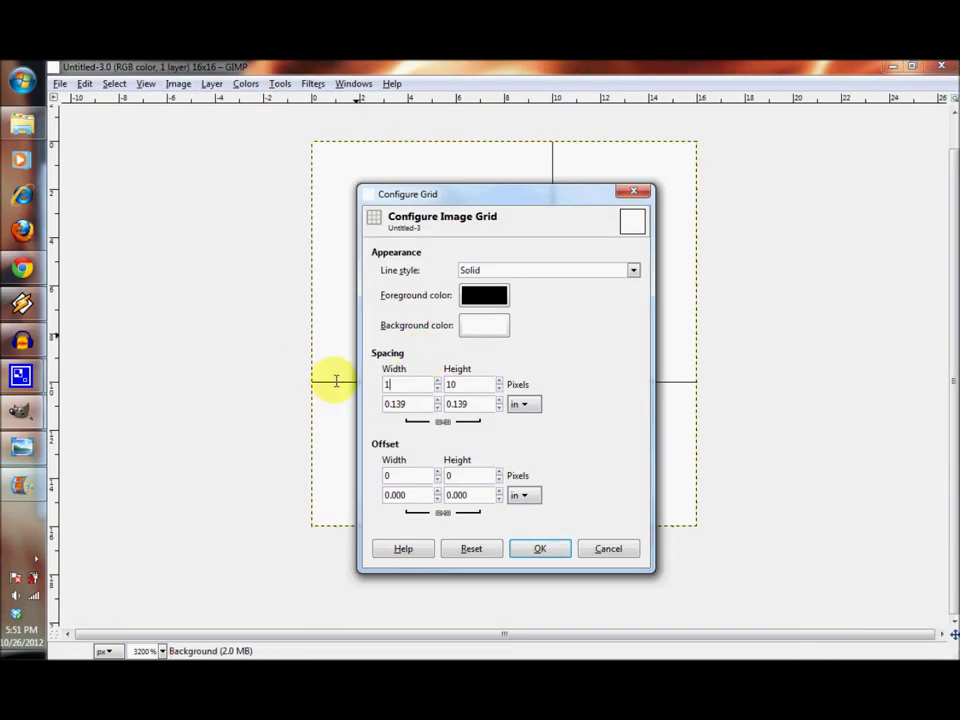
pyautogui.write('1')
pyautogui.press('Tab')
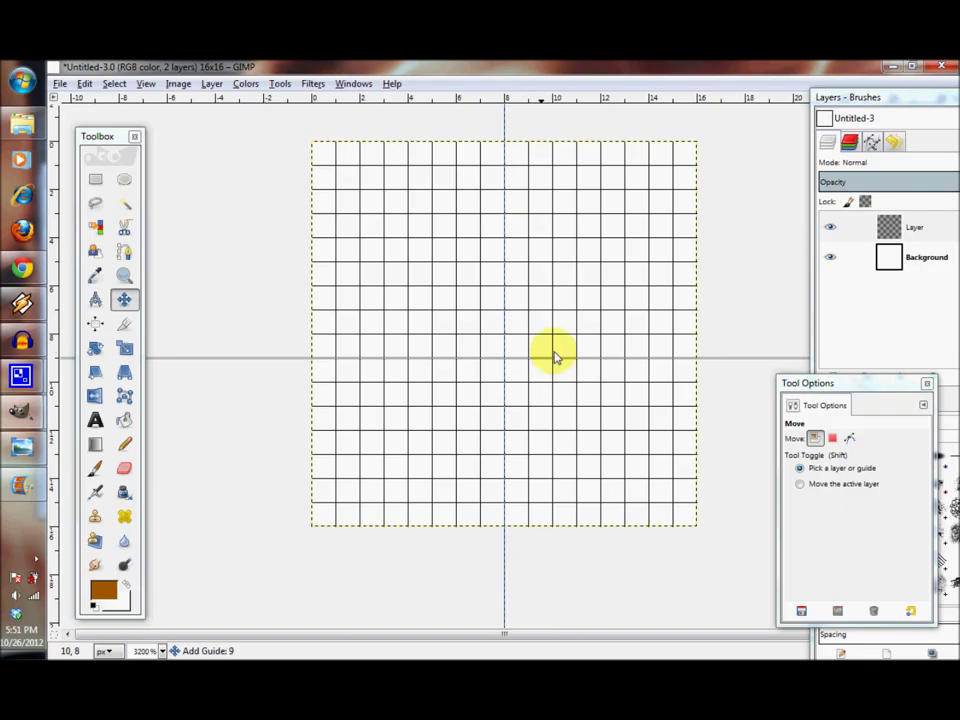
# Place a horizontal guide at 8 px, across the middle of the canvas.
pyautogui.moveTo(553, 356); pyautogui.dragTo(552, 340)
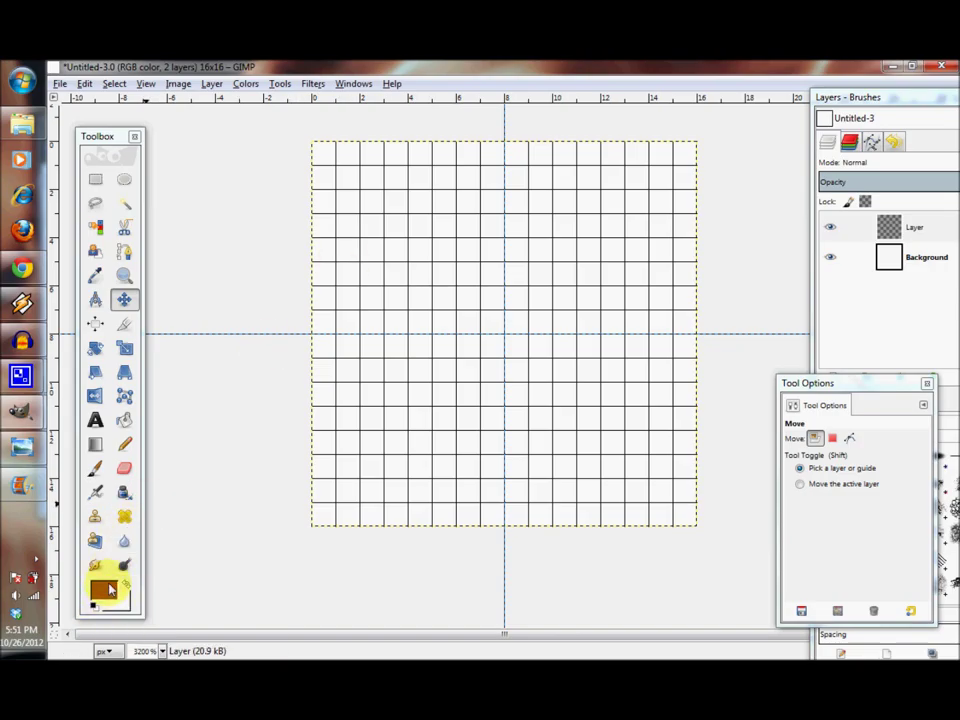
# Set the foreground color to dark brown with red 103, green 50 and blue 1.
pyautogui.click(108, 590)
pyautogui.doubleClick(495, 344)
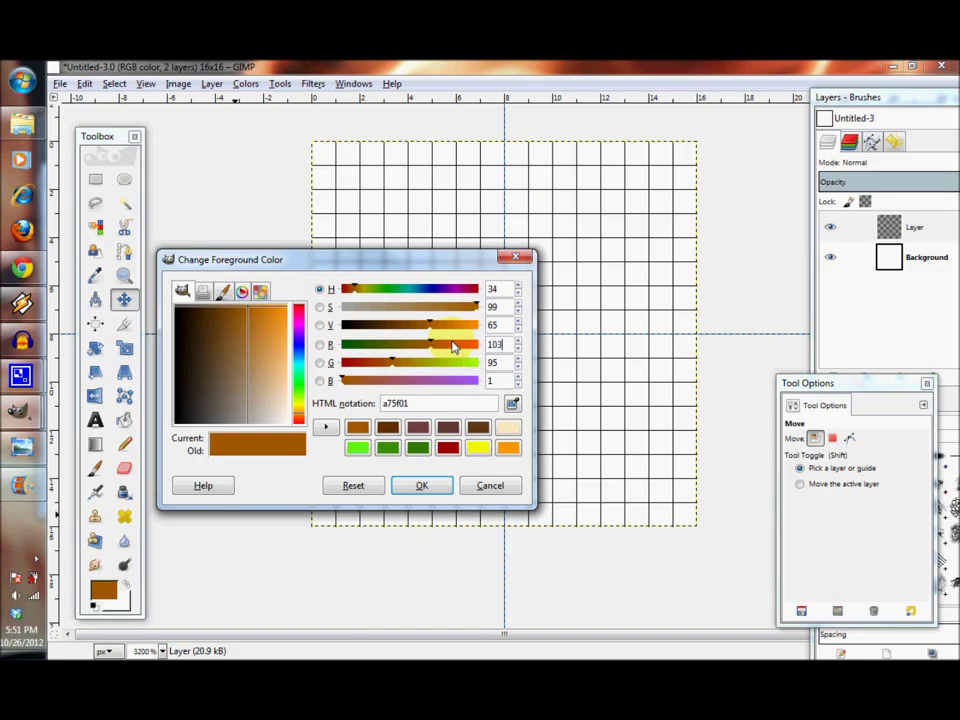
pyautogui.doubleClick(500, 361)
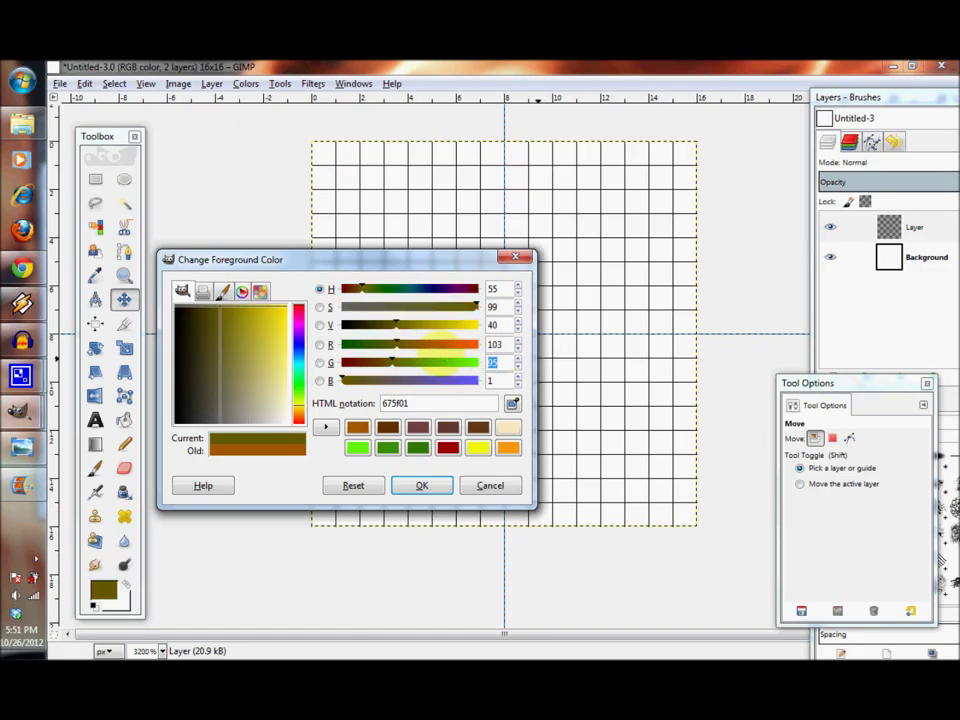
pyautogui.write('50')
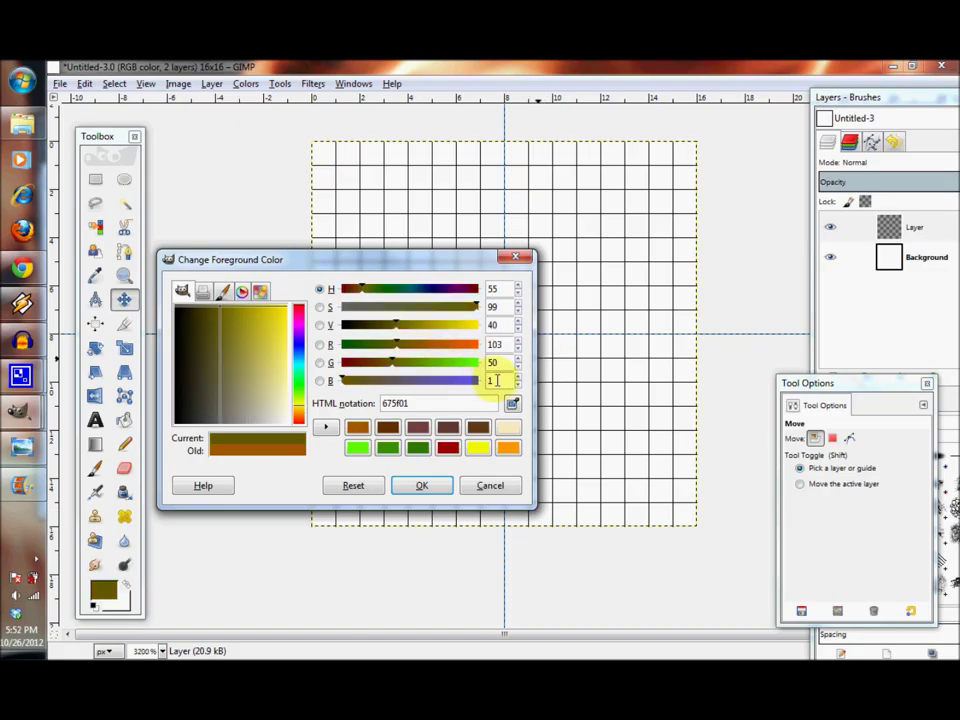
pyautogui.doubleClick(492, 381)
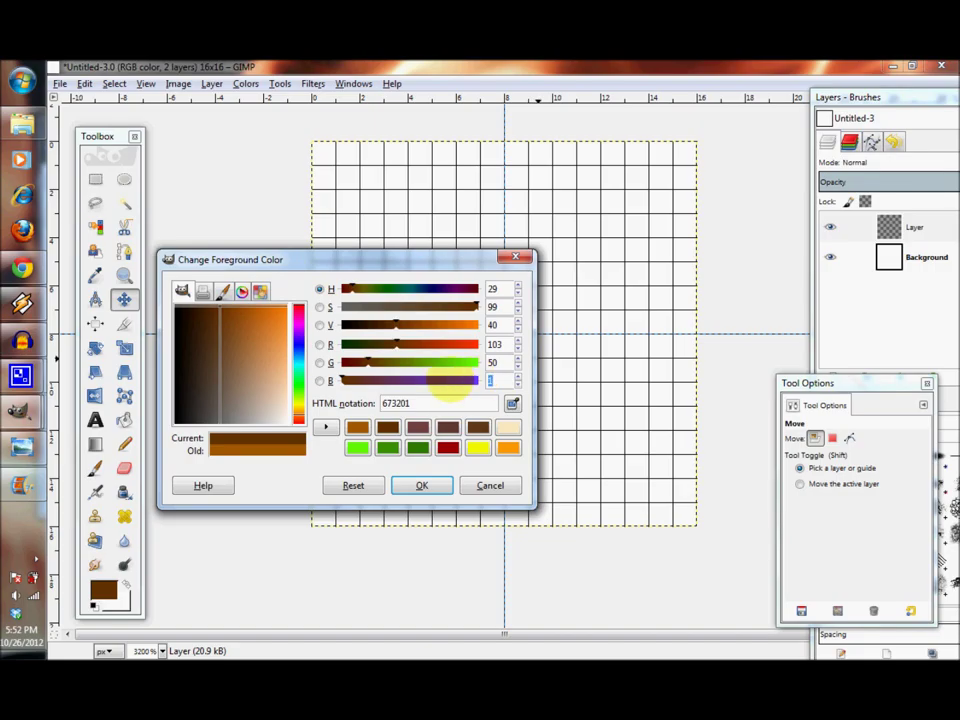
pyautogui.click(422, 487)
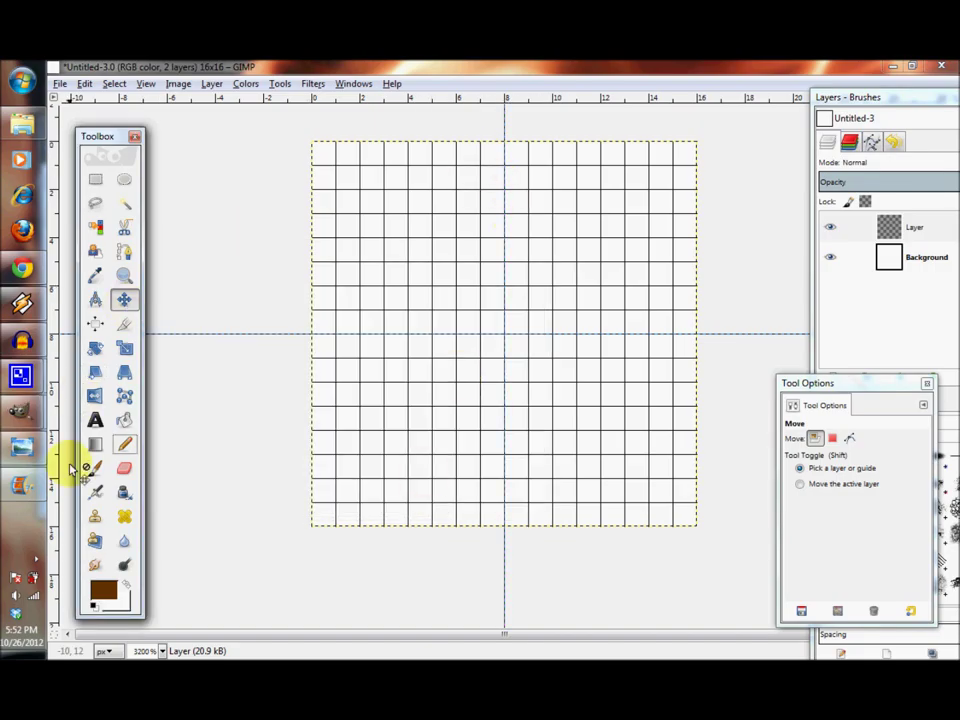
# With the Pencil, paint the upper-left quarter of a dark brown circle outline from pixel 7,0 stepwise to pixel 0,7.
pyautogui.click(127, 443)
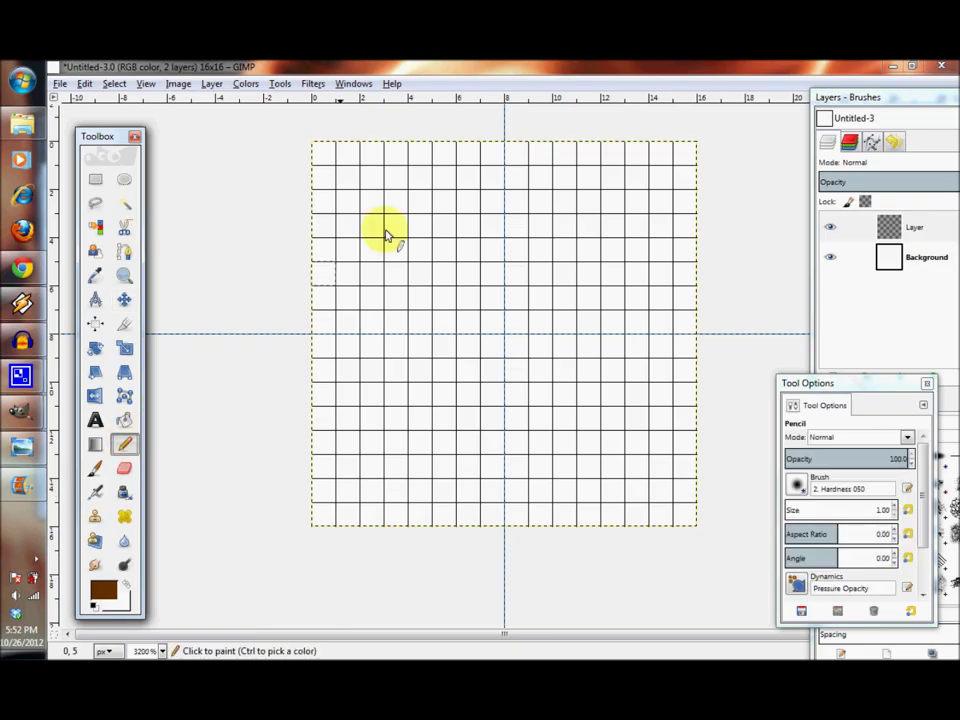
pyautogui.click(483, 160)
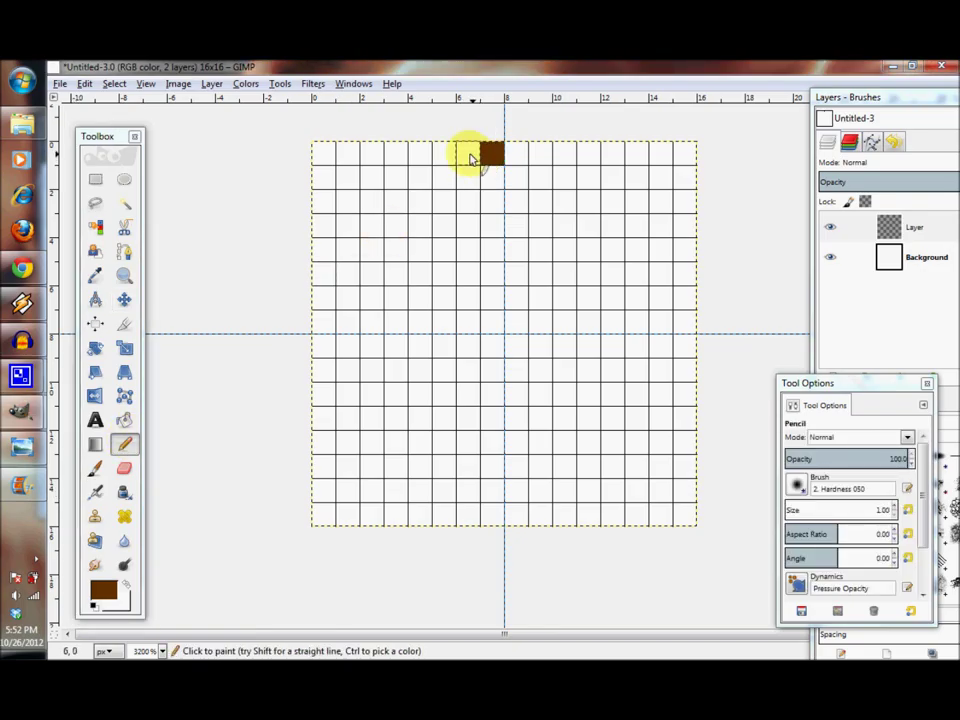
pyautogui.click(444, 158)
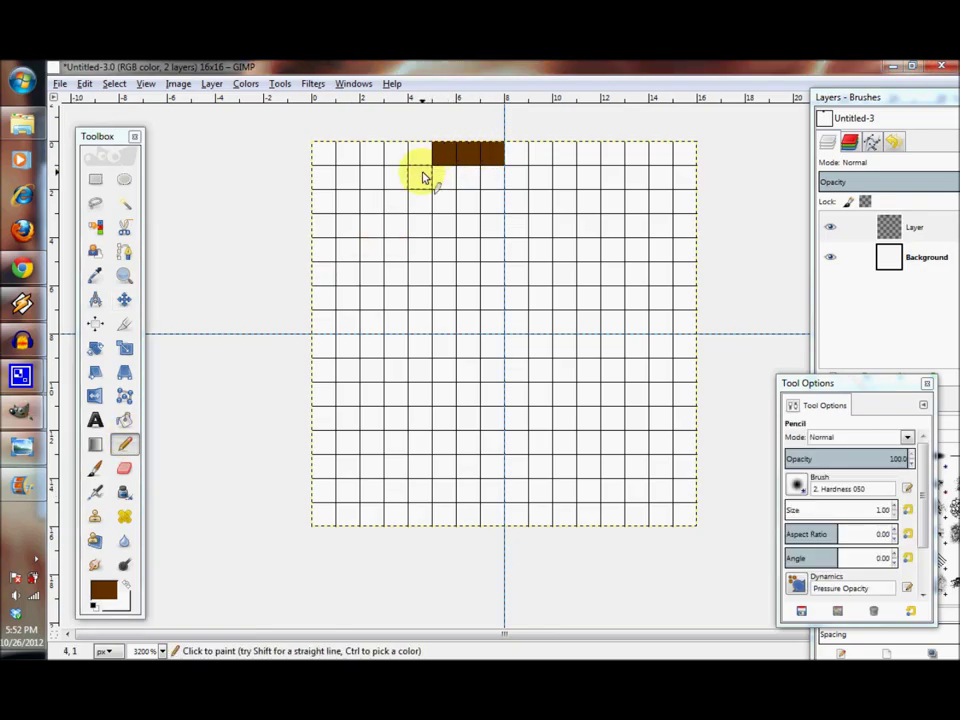
pyautogui.click(422, 178)
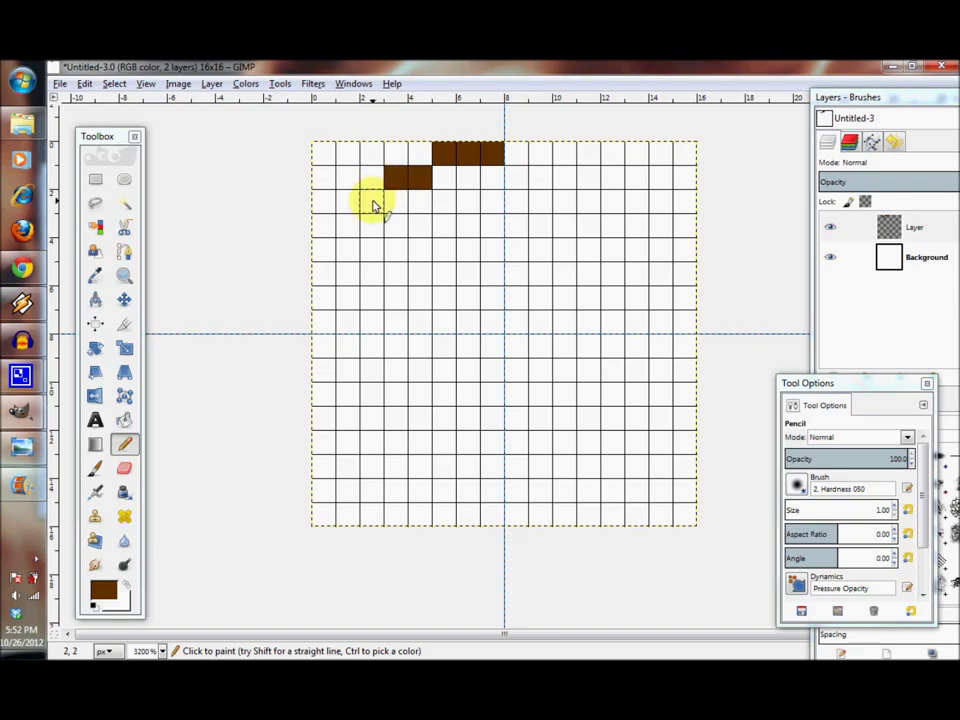
pyautogui.click(348, 226)
pyautogui.click(347, 250)
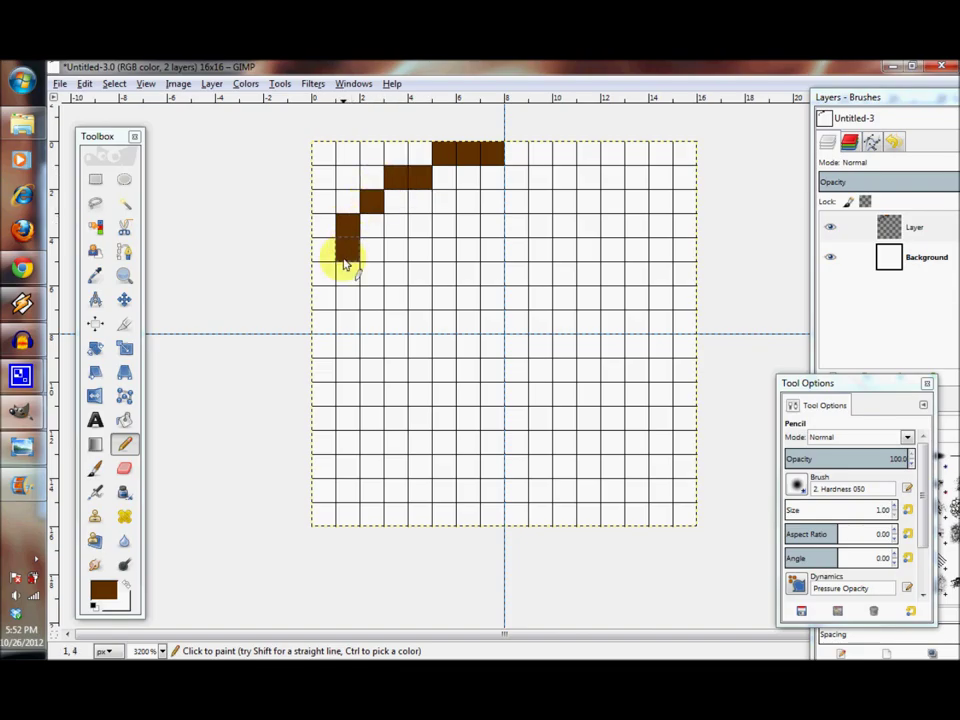
pyautogui.click(325, 275)
pyautogui.click(325, 300)
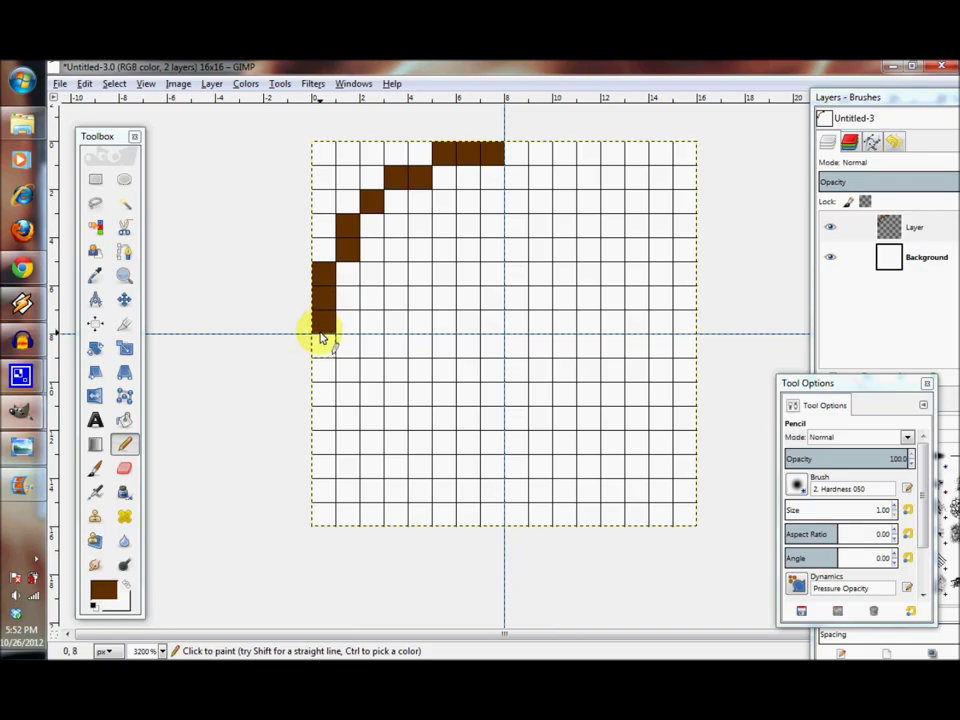
# Continue the dark brown outline through the lower-left quarter, mirroring the upper one, from pixel 0,8 to pixel 7,15.
pyautogui.click(321, 391)
pyautogui.click(347, 441)
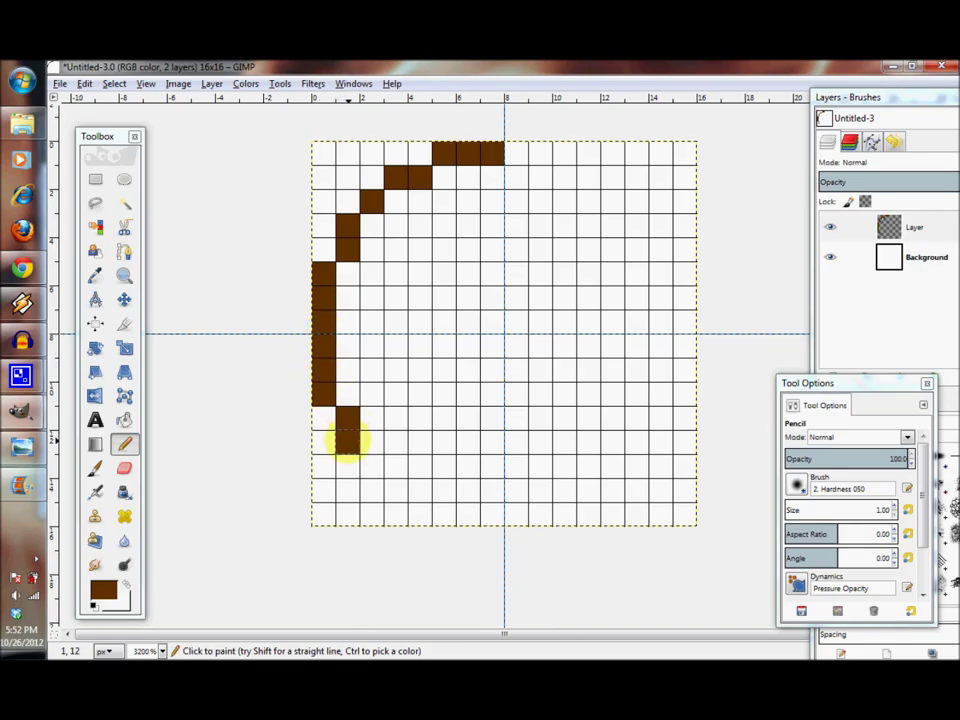
pyautogui.click(396, 491)
pyautogui.click(420, 490)
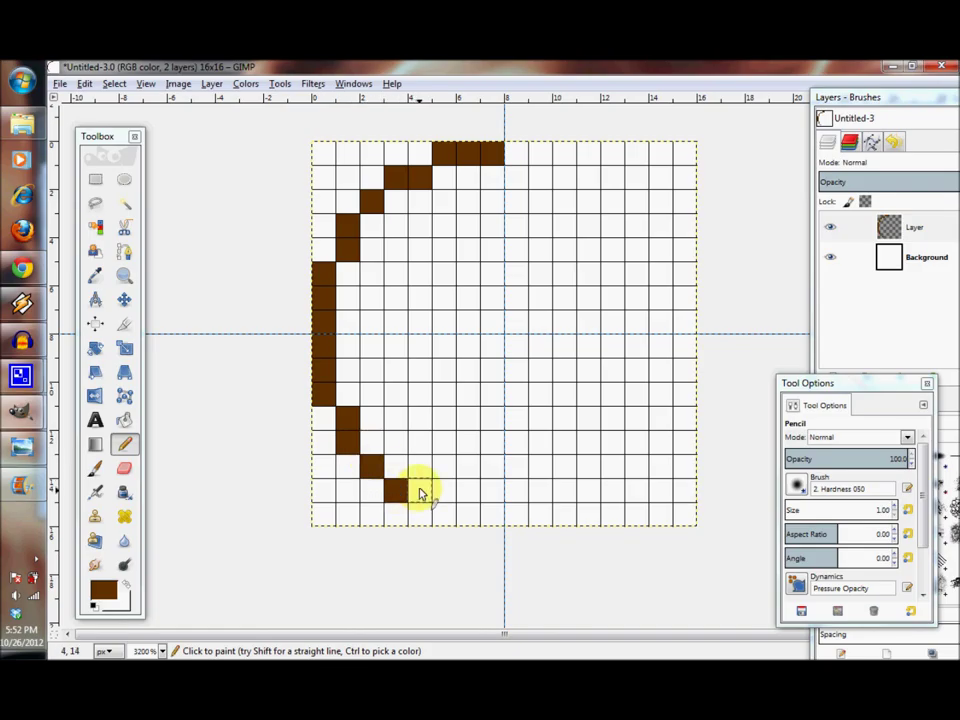
pyautogui.click(446, 514)
pyautogui.click(463, 516)
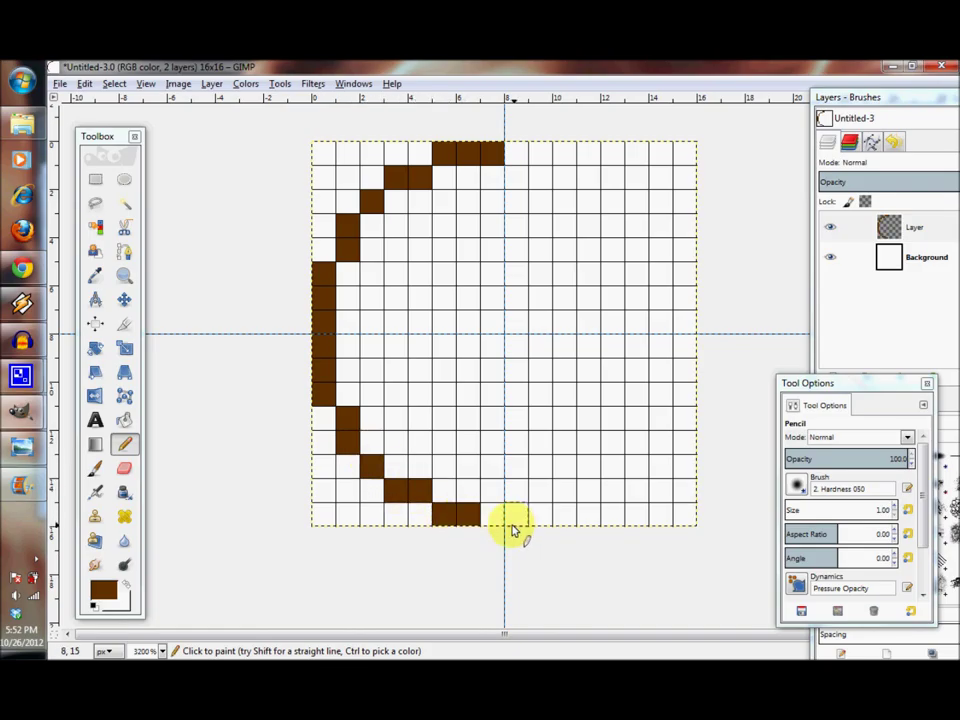
pyautogui.click(492, 516)
# Paint the lower-right quarter of the dark brown circle outline from pixel 8,15 stepwise up to pixel 15,8.
pyautogui.click(516, 516)
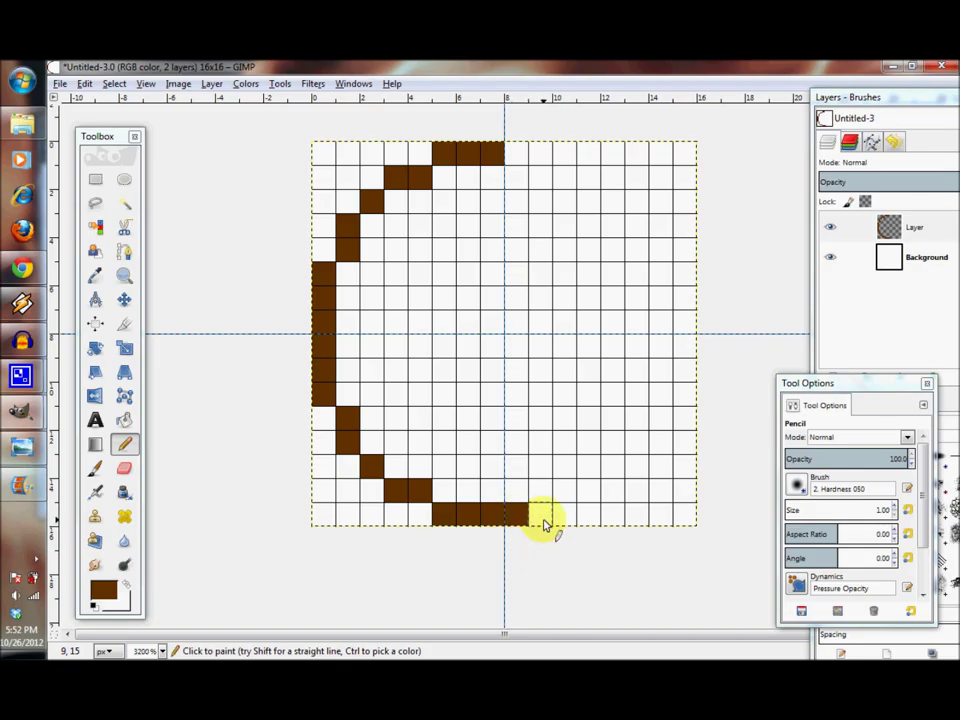
pyautogui.click(542, 518)
pyautogui.click(564, 516)
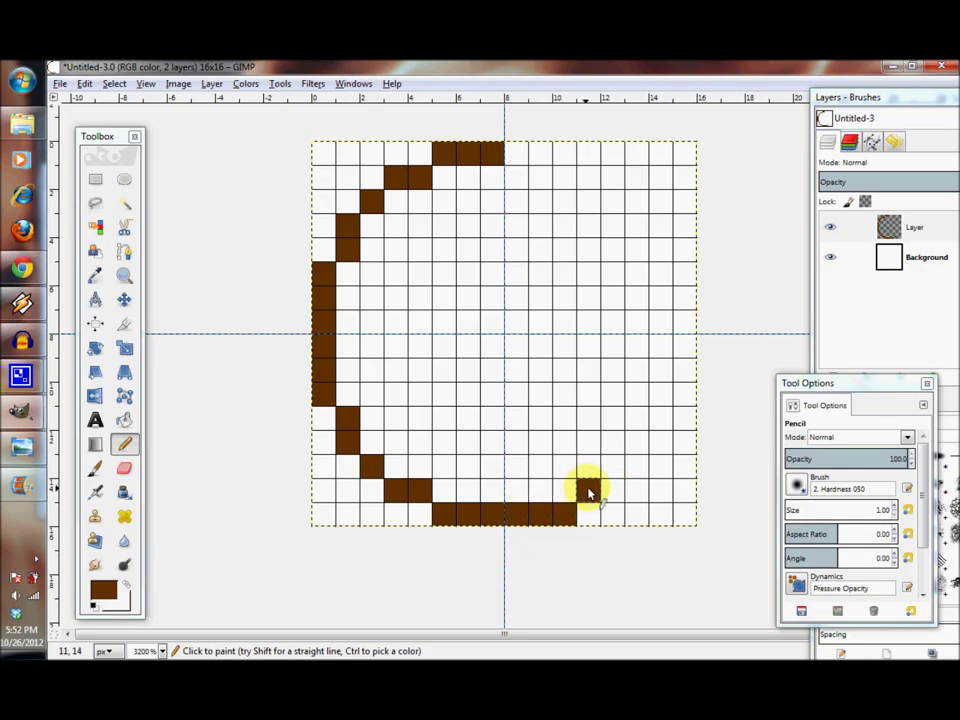
pyautogui.click(589, 490)
pyautogui.click(613, 490)
pyautogui.click(636, 466)
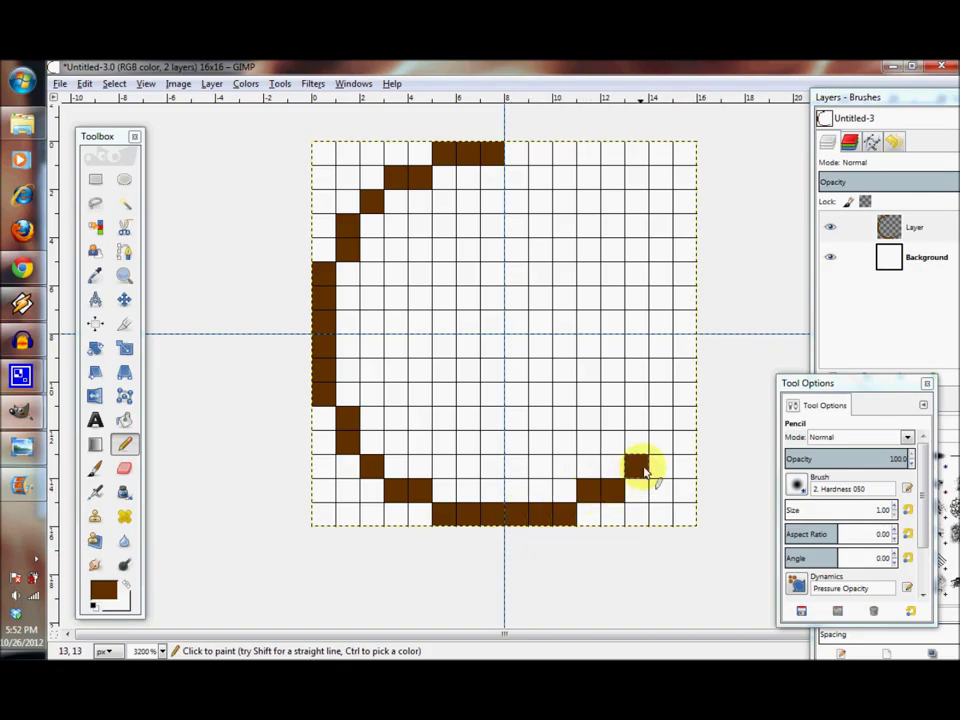
pyautogui.click(660, 443)
pyautogui.click(660, 416)
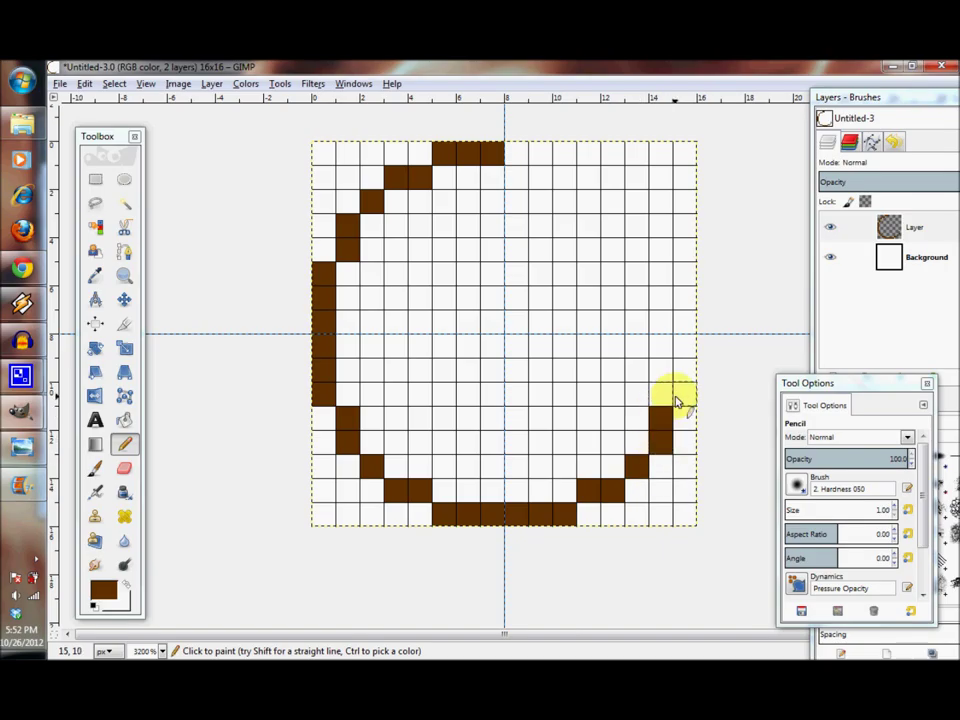
pyautogui.click(682, 392)
pyautogui.click(682, 369)
pyautogui.click(682, 345)
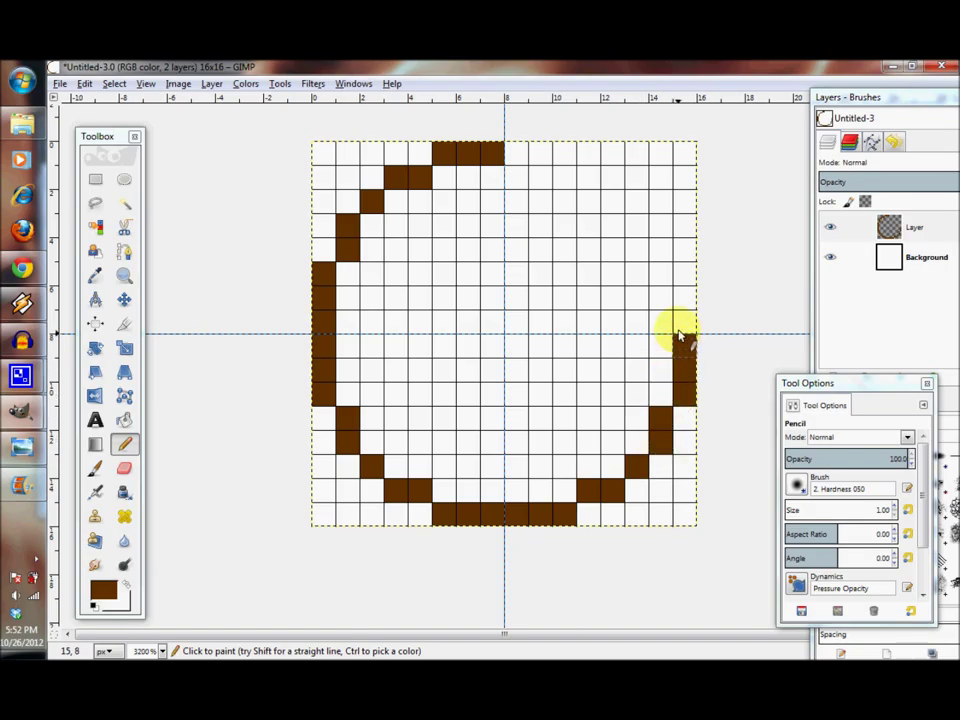
# Close the dark brown circle by painting its upper-right quarter from pixel 15,7 up to pixel 8,0.
pyautogui.click(682, 320)
pyautogui.click(682, 296)
pyautogui.click(677, 272)
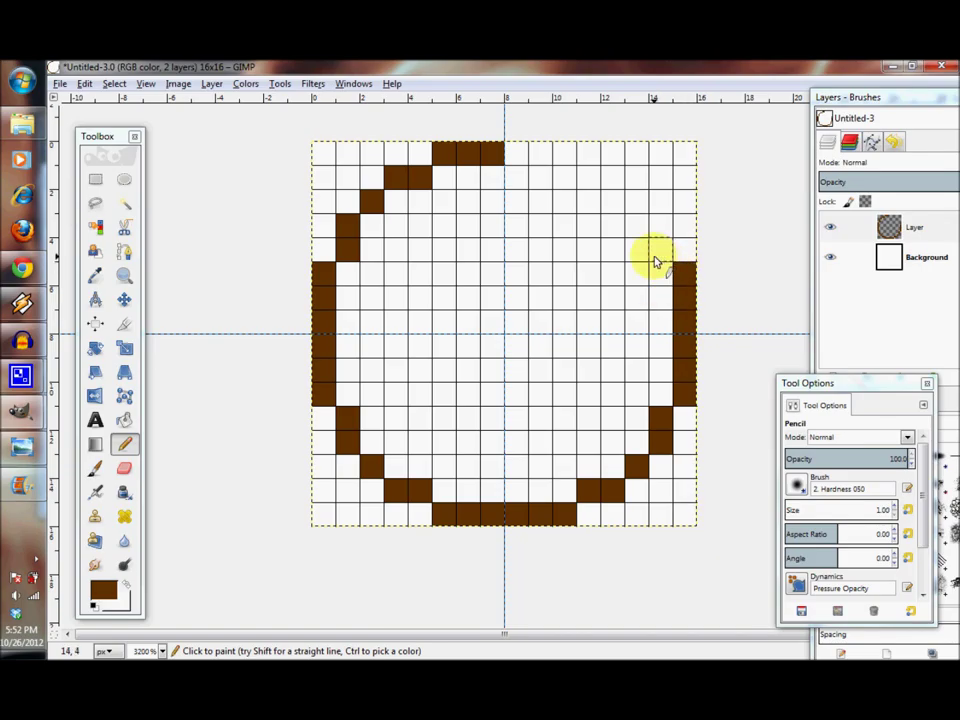
pyautogui.click(660, 250)
pyautogui.click(655, 226)
pyautogui.click(636, 205)
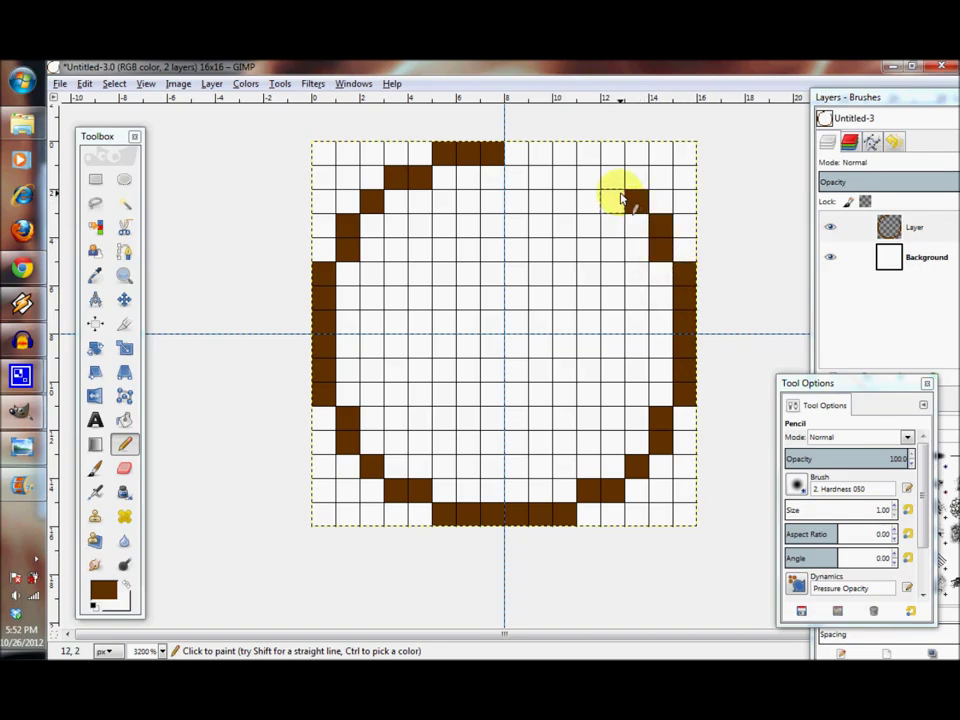
pyautogui.click(606, 178)
pyautogui.click(585, 176)
pyautogui.click(562, 152)
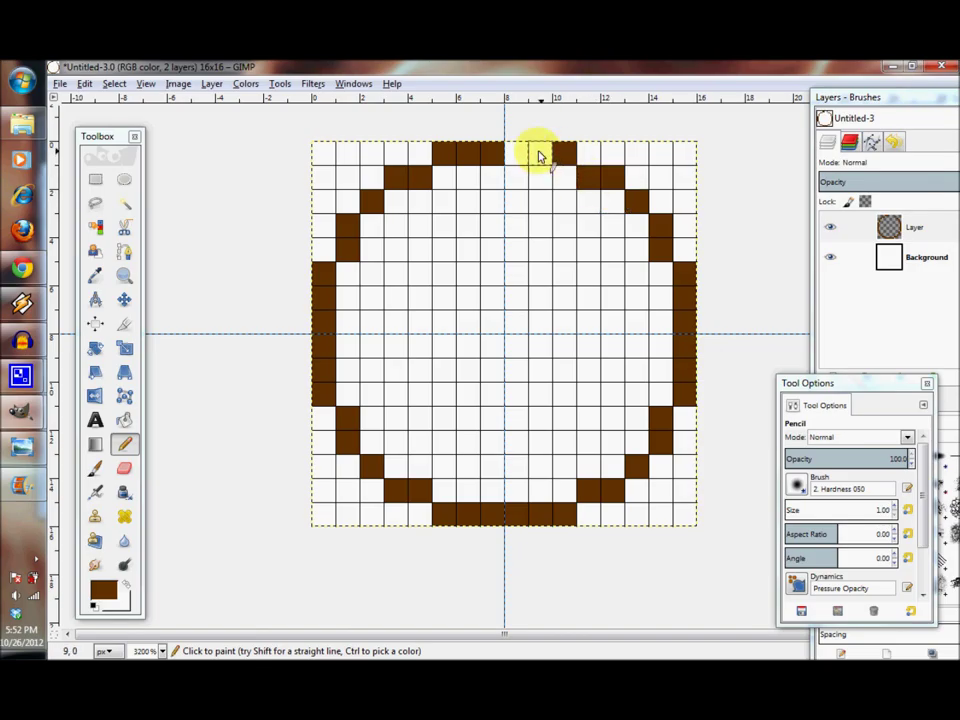
pyautogui.click(538, 157)
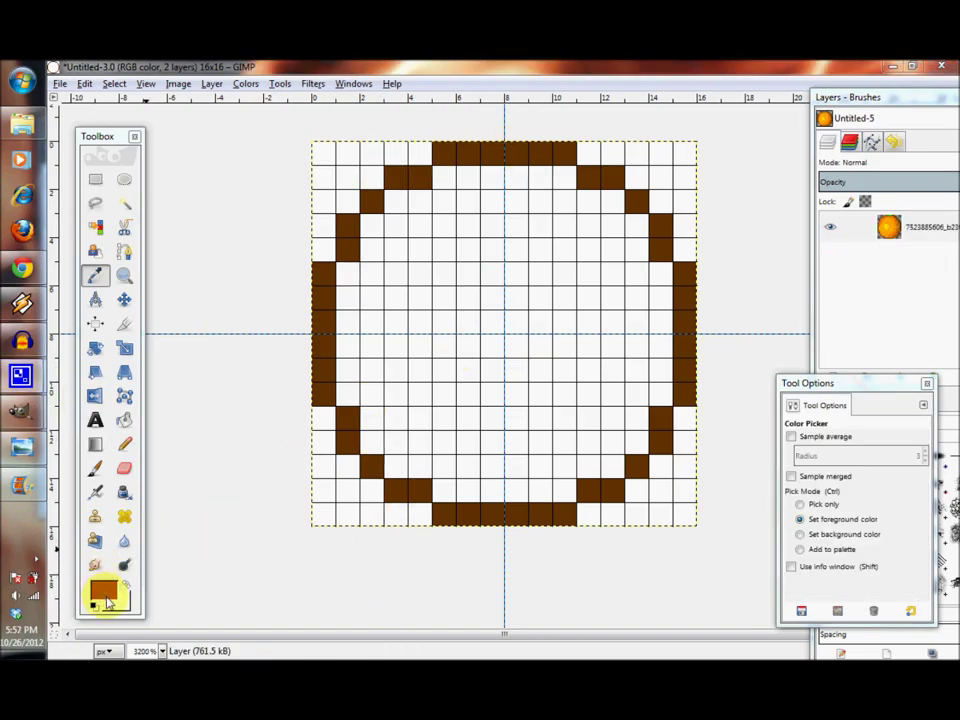
# Set the foreground color to a lighter brown with red 167, green 95 and blue 1.
pyautogui.click(106, 594)
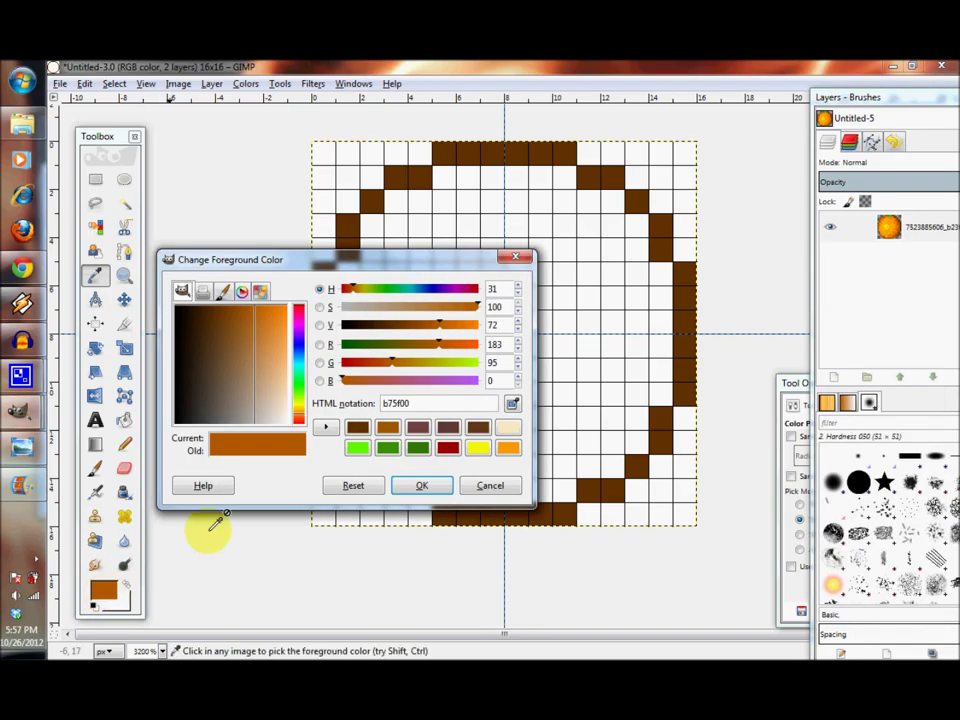
pyautogui.moveTo(505, 344); pyautogui.dragTo(457, 350)
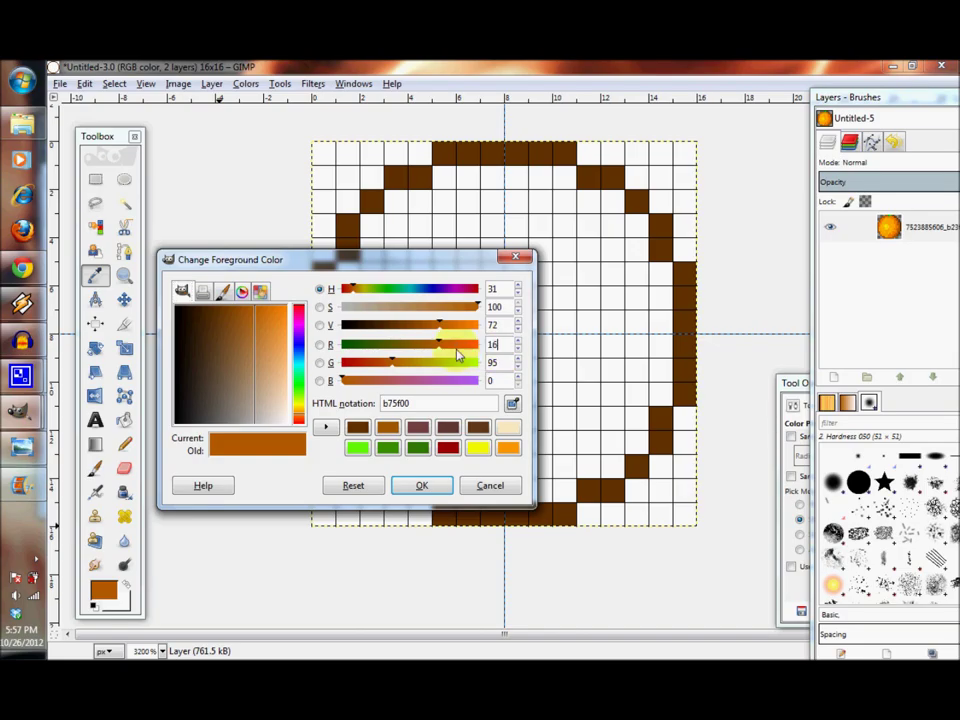
pyautogui.write('167')
pyautogui.moveTo(495, 363); pyautogui.dragTo(432, 363)
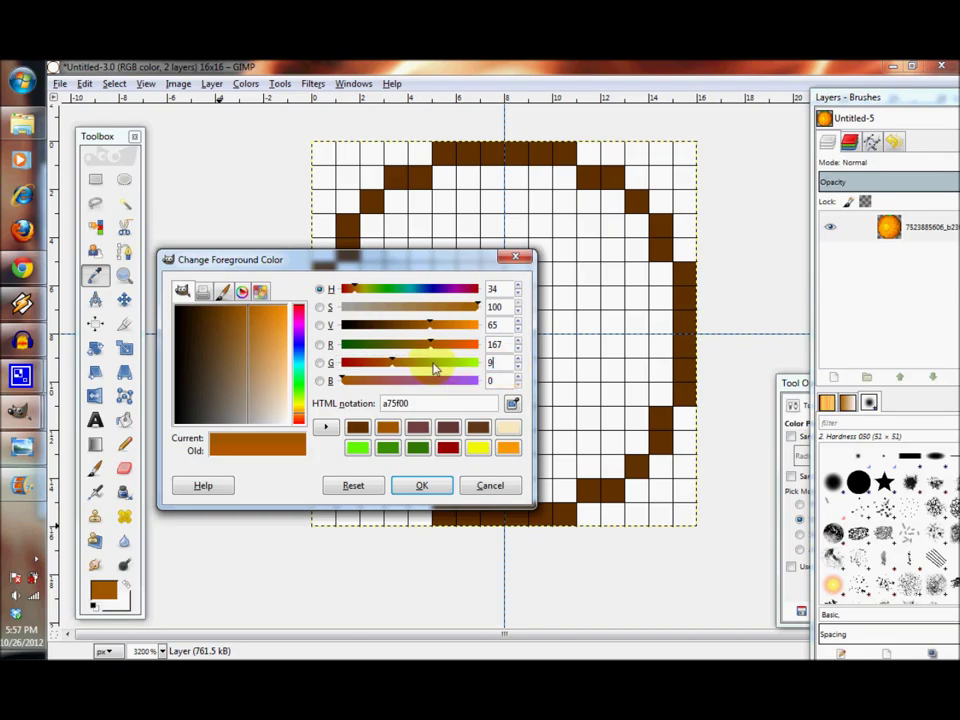
pyautogui.moveTo(505, 381); pyautogui.dragTo(442, 375)
pyautogui.write('1')
pyautogui.click(422, 485)
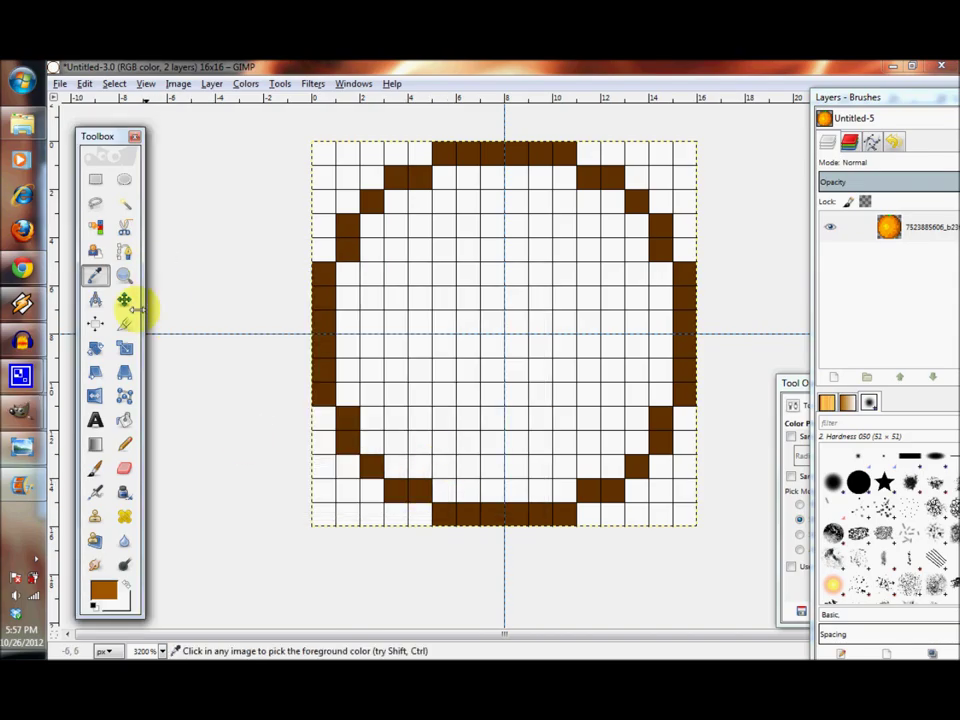
# Repaint the outline in the lighter brown with the Pencil, counterclockwise from pixel 9,0 around to pixel 12,14, leaving the right side dark.
pyautogui.click(124, 443)
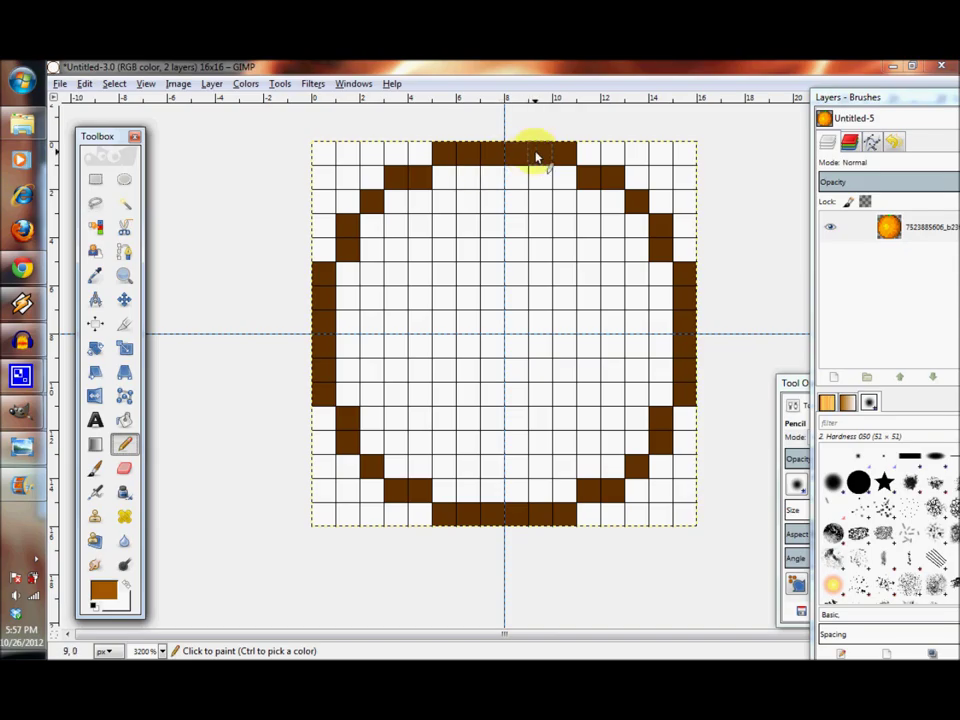
pyautogui.moveTo(536, 157)
pyautogui.mouseDown()
pyautogui.moveTo(466, 156)
pyautogui.moveTo(452, 160)
pyautogui.moveTo(441, 184)
pyautogui.moveTo(369, 199)
pyautogui.moveTo(321, 296)
pyautogui.moveTo(326, 386)
pyautogui.moveTo(355, 443)
pyautogui.moveTo(439, 510)
pyautogui.moveTo(497, 531)
pyautogui.moveTo(565, 538)
pyautogui.moveTo(549, 527)
pyautogui.moveTo(561, 527)
pyautogui.moveTo(559, 516)
pyautogui.moveTo(614, 508)
pyautogui.moveTo(596, 510)
pyautogui.mouseUp()
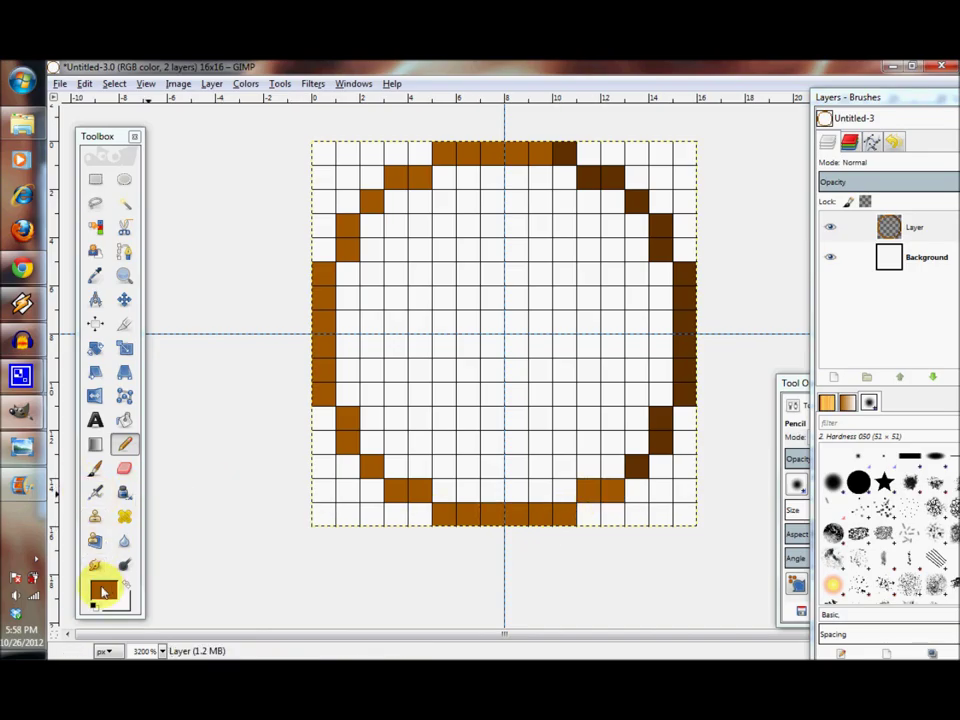
# Set the foreground color to an orange-brown with red 183, green 95 and blue 0.
pyautogui.click(103, 592)
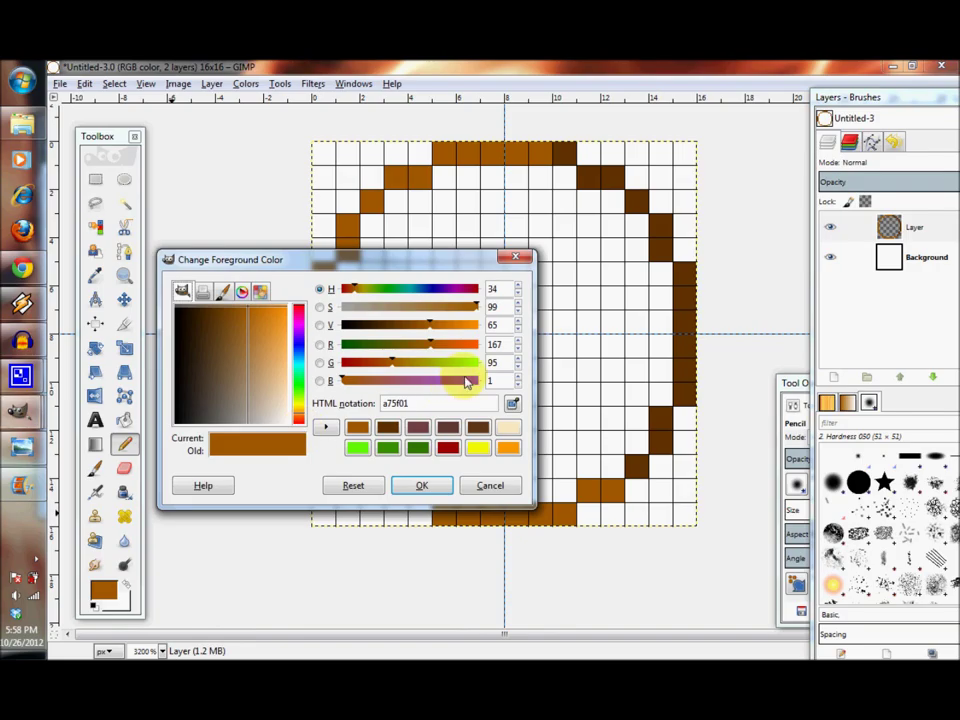
pyautogui.click(485, 344)
pyautogui.press('BackSpace')
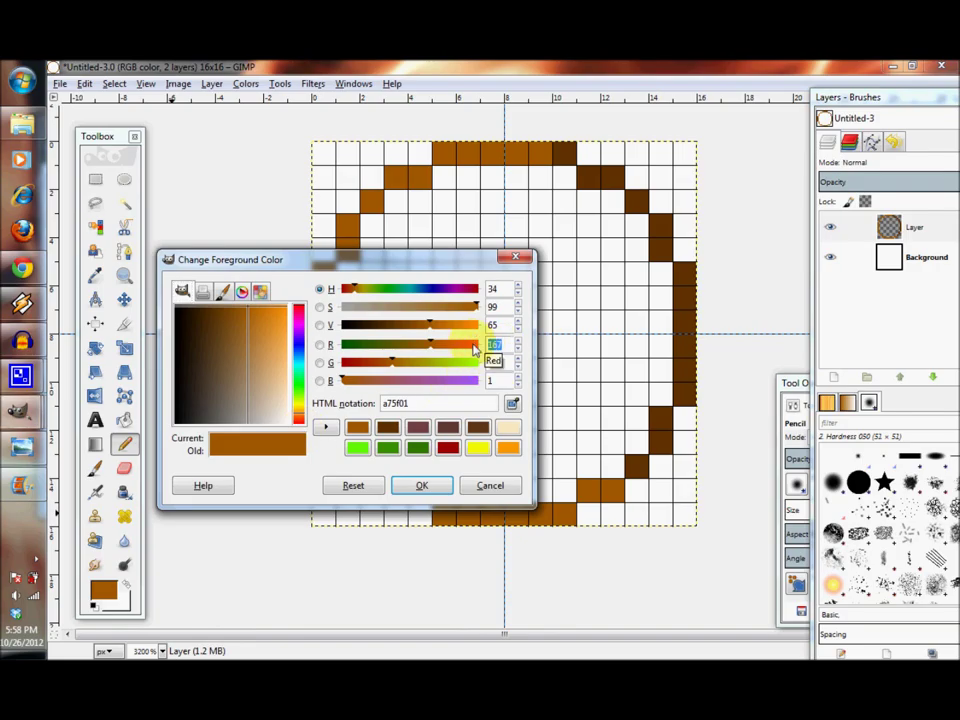
pyautogui.write('83')
pyautogui.press('Tab')
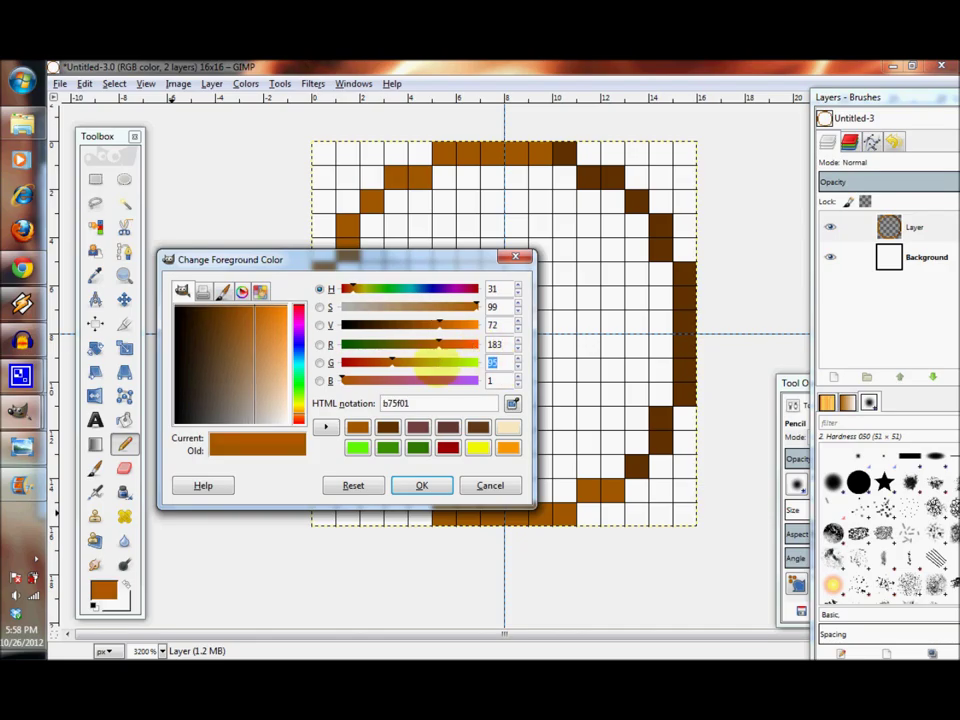
pyautogui.press('Tab')
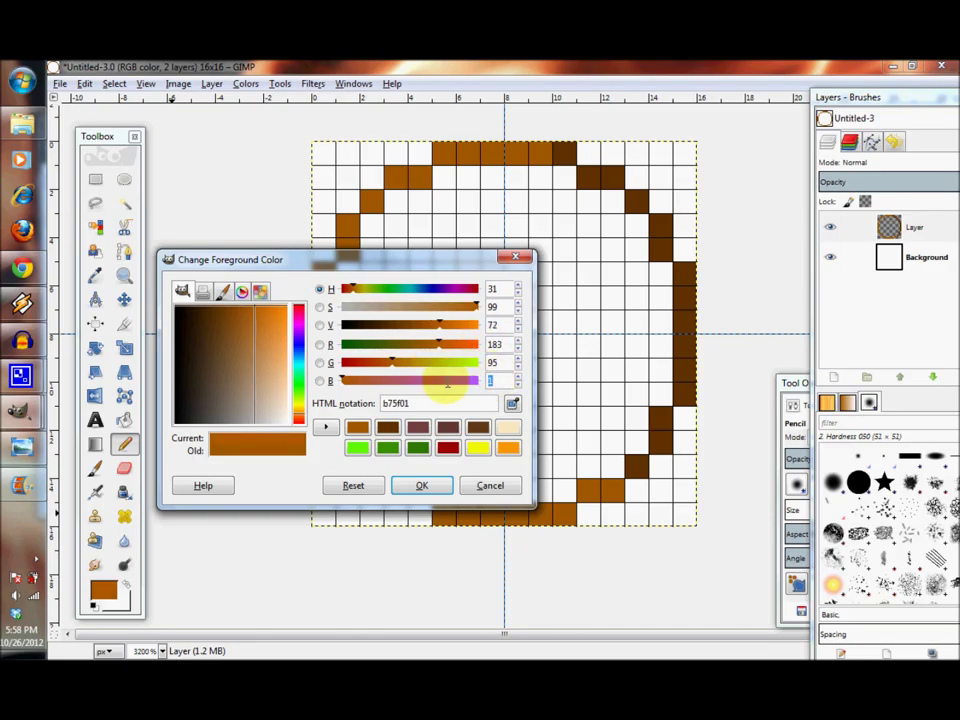
pyautogui.click(432, 486)
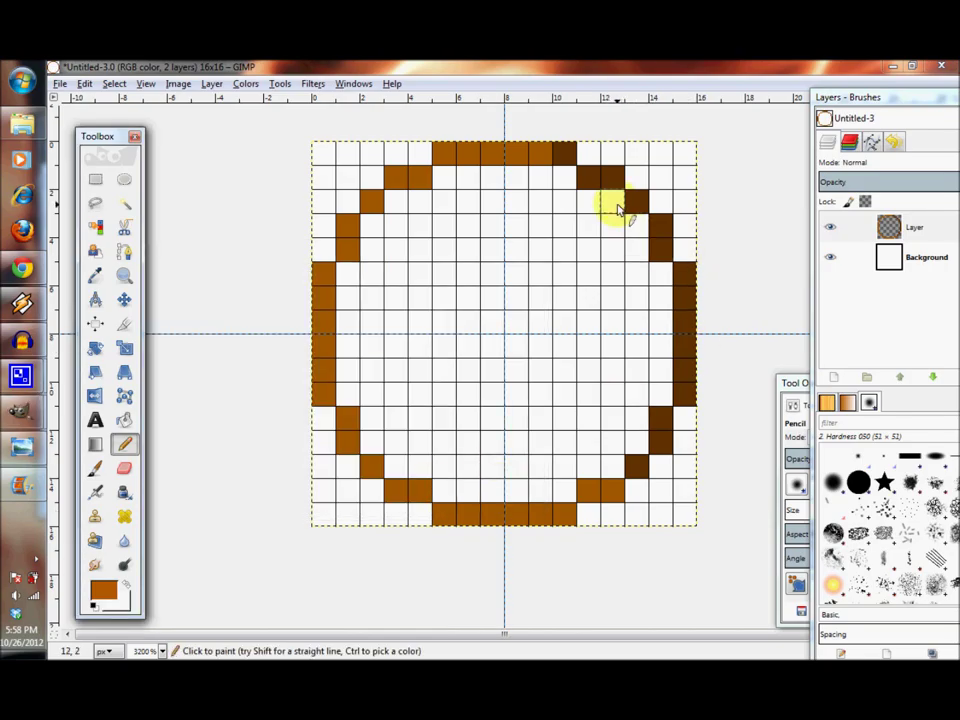
# Paint an orange-brown shading band just inside the circle's right edge, from pixel 12,2 down around to pixel 10,14.
pyautogui.click(619, 207)
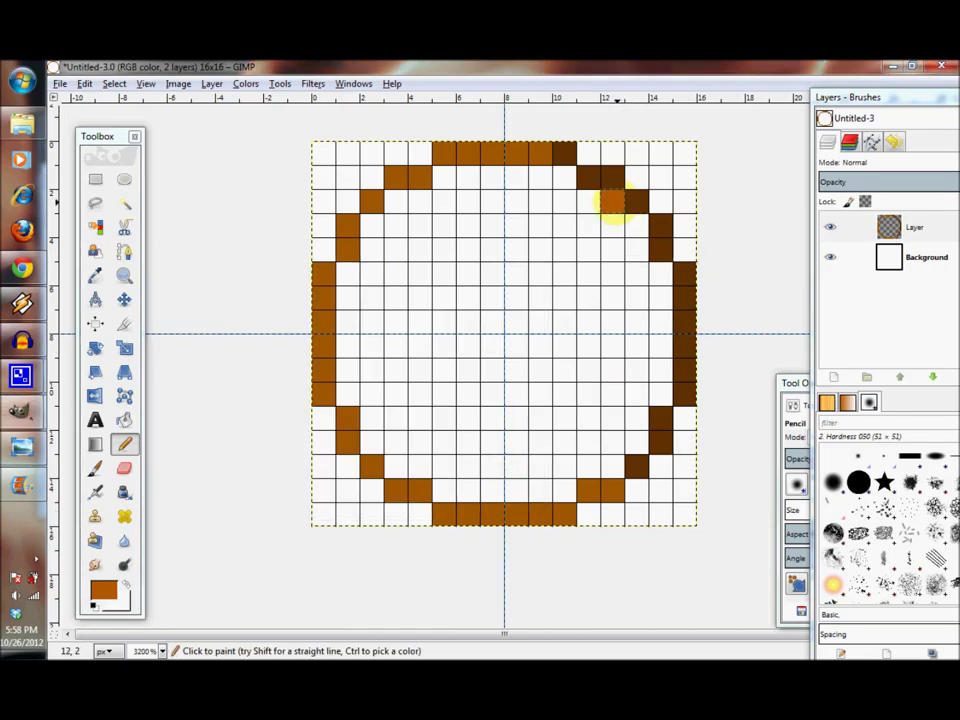
pyautogui.click(616, 228)
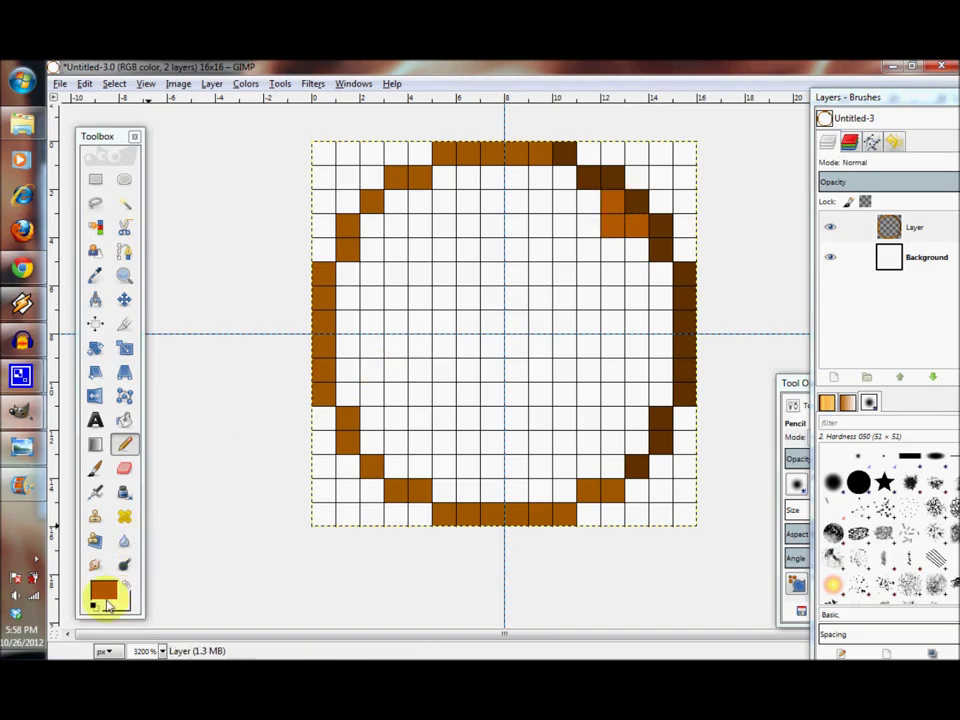
pyautogui.click(104, 592)
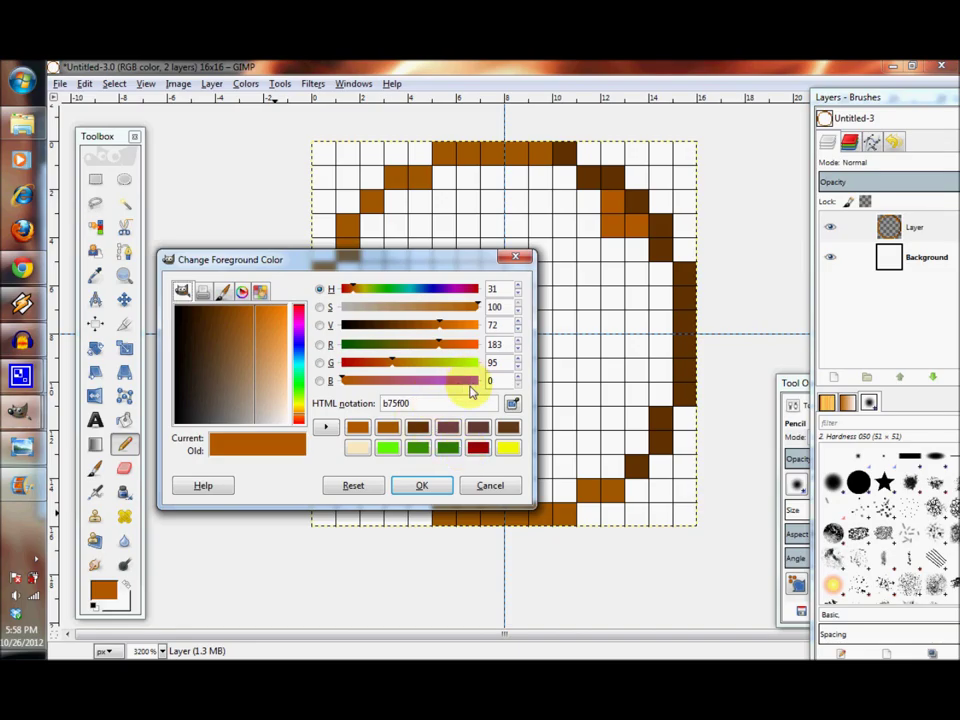
pyautogui.click(489, 485)
pyautogui.moveTo(640, 258)
pyautogui.mouseDown()
pyautogui.moveTo(639, 272)
pyautogui.moveTo(660, 283)
pyautogui.moveTo(660, 343)
pyautogui.moveTo(643, 392)
pyautogui.mouseUp()
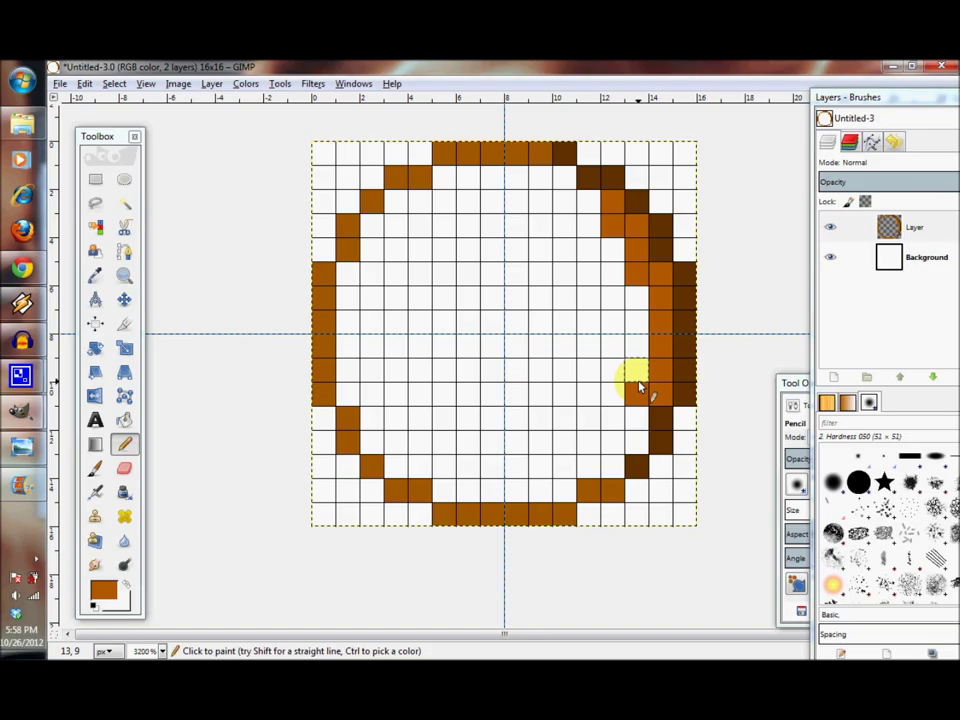
pyautogui.moveTo(637, 352); pyautogui.dragTo(642, 305)
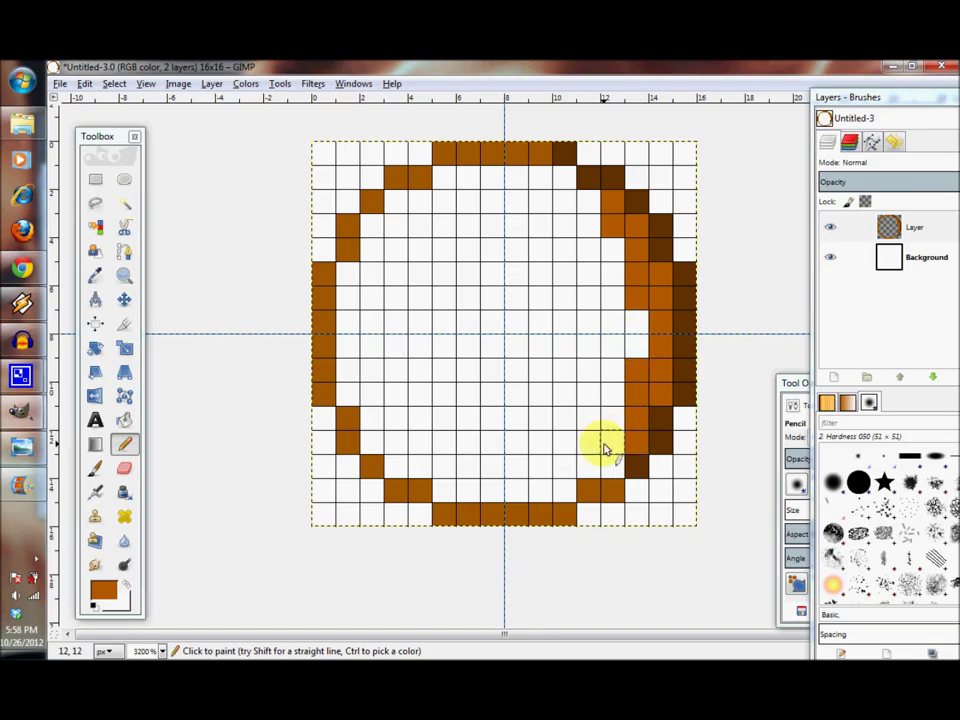
pyautogui.click(609, 448)
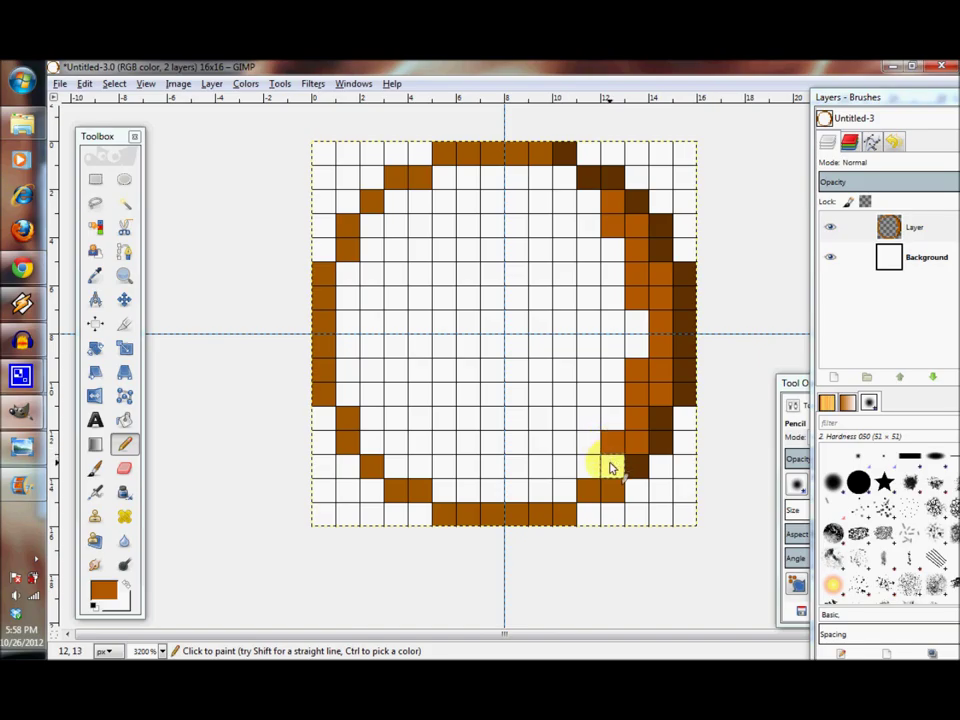
pyautogui.click(596, 466)
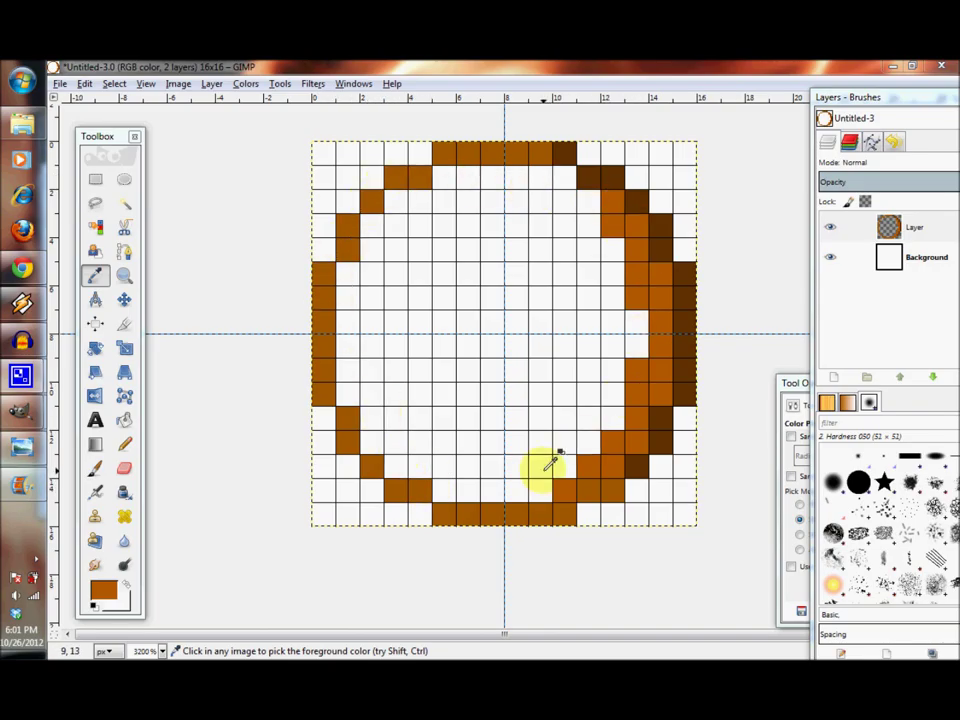
# Set the foreground color to a bright orange with red 243, green 125 and blue 0.
pyautogui.click(103, 590)
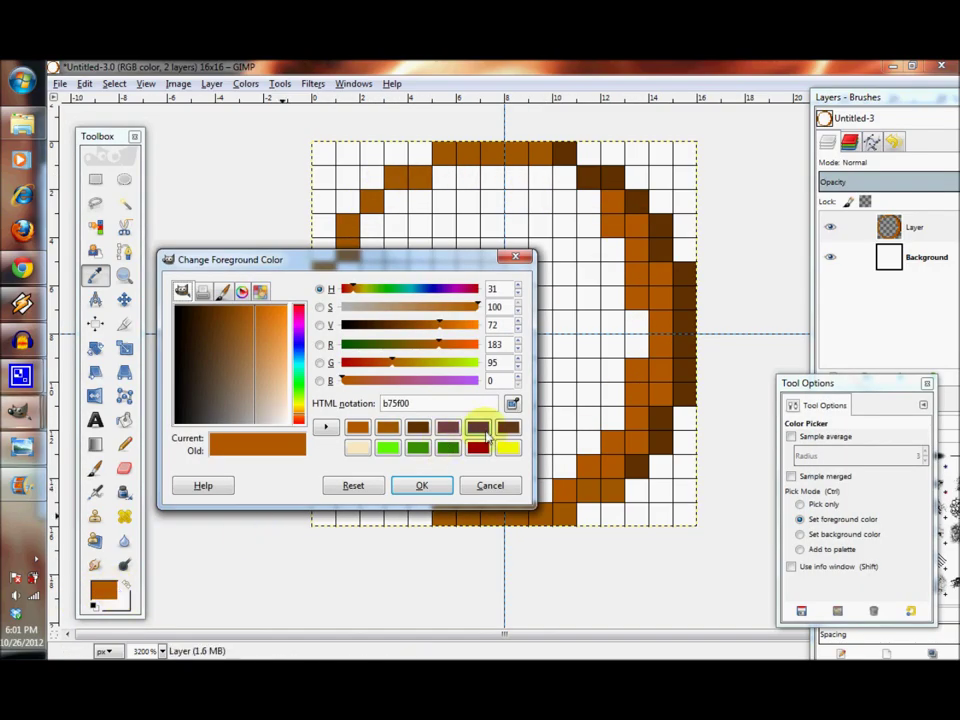
pyautogui.doubleClick(500, 343)
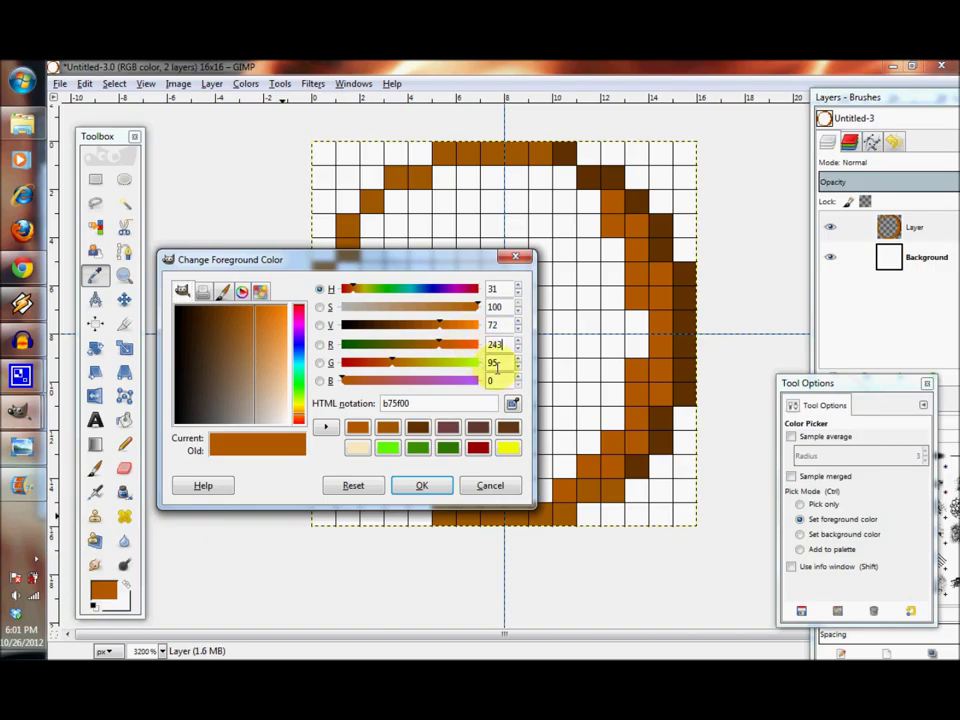
pyautogui.doubleClick(500, 363)
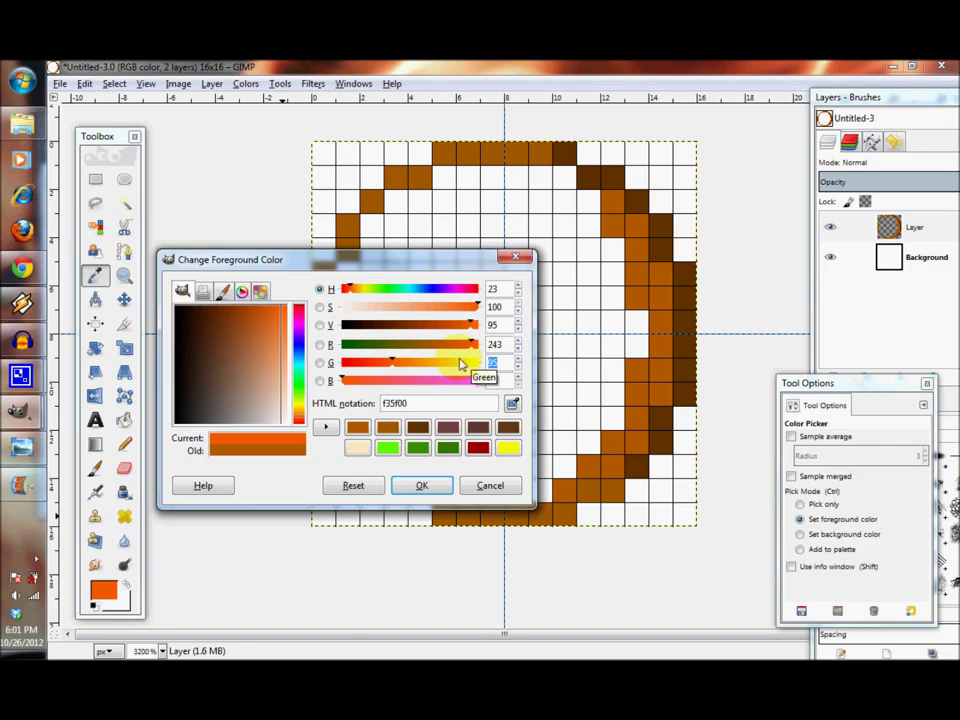
pyautogui.write('125')
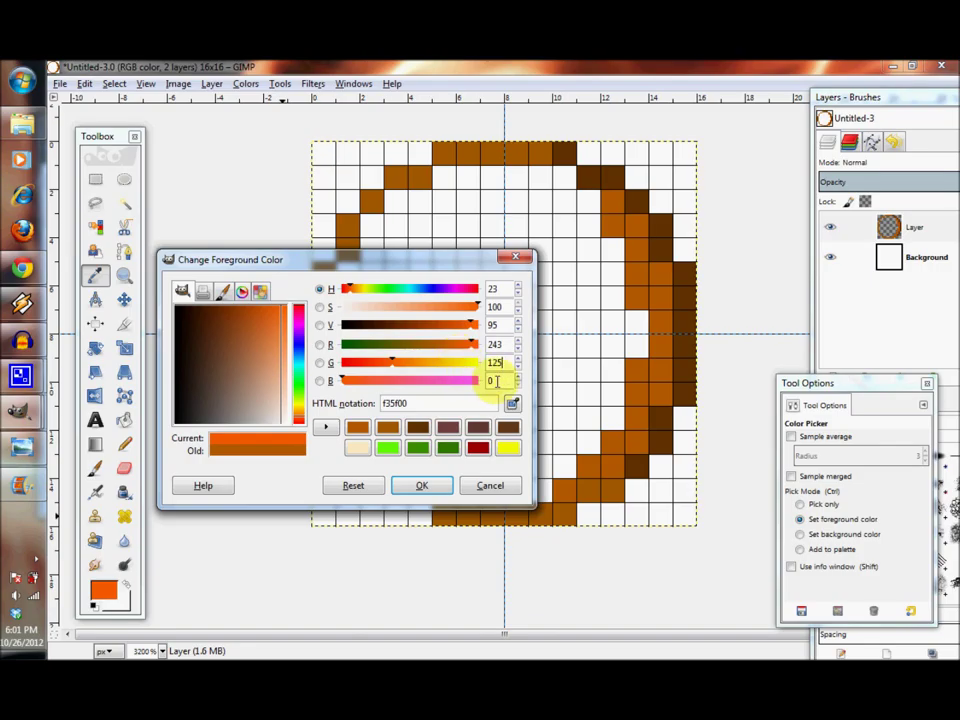
pyautogui.press('Tab')
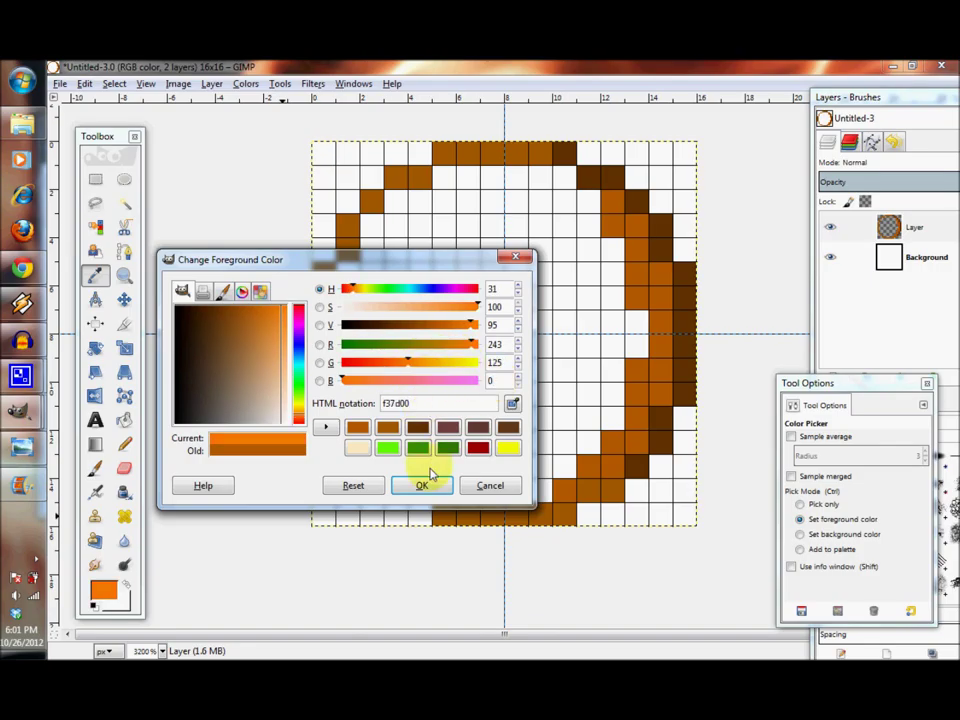
pyautogui.click(436, 488)
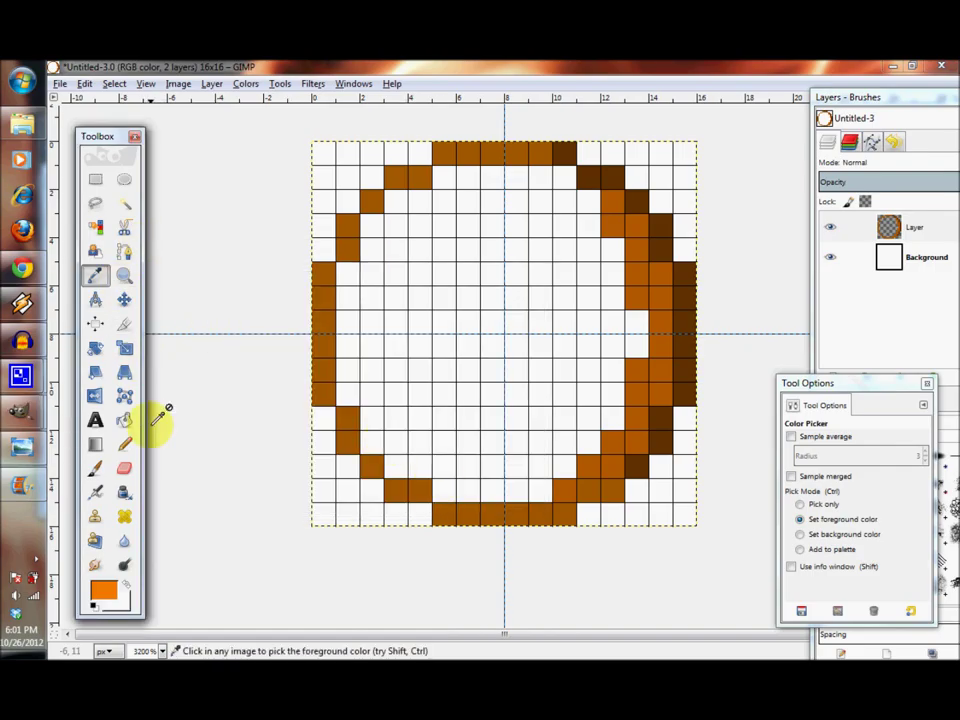
# With the Pencil, paint a bright orange band inside the upper-left outline, from pixel 1,7 stepwise up and across to pixel 8,1.
pyautogui.click(124, 444)
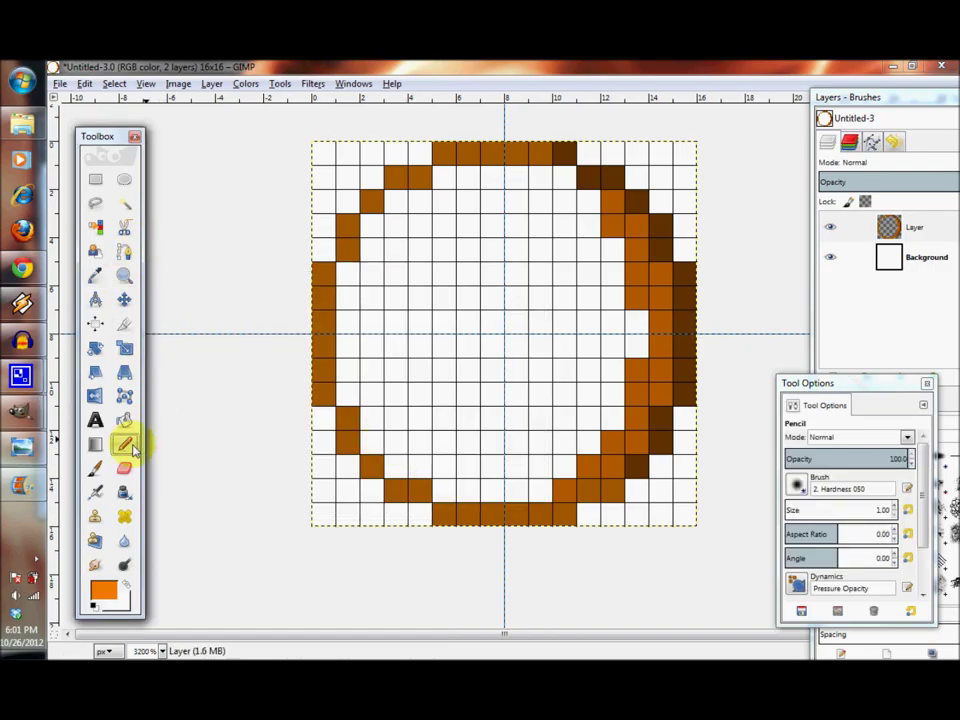
pyautogui.click(349, 318)
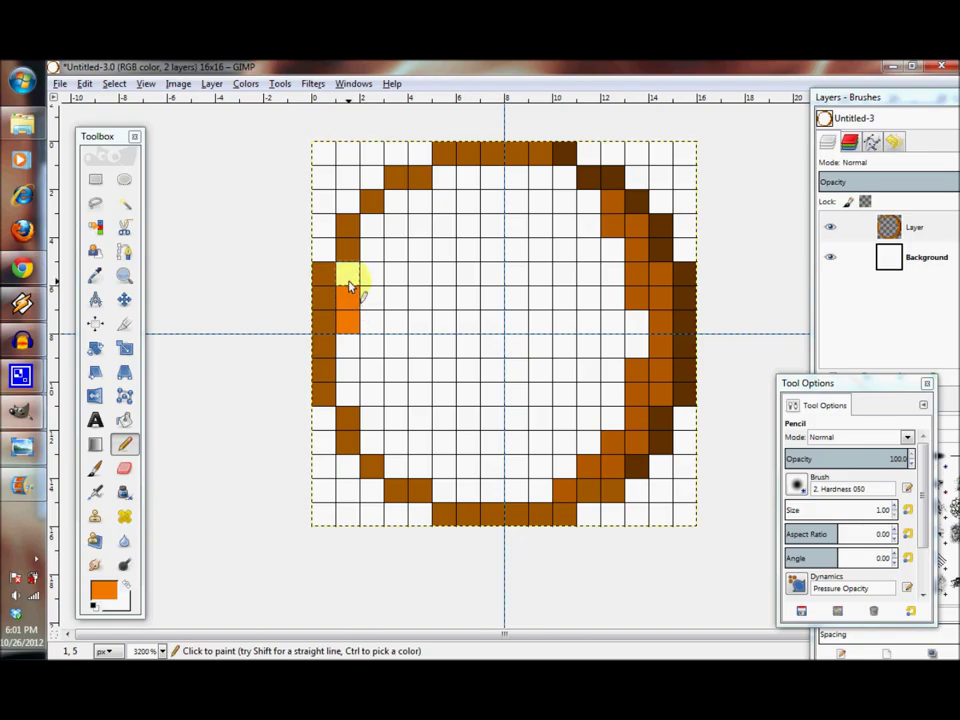
pyautogui.click(349, 282)
pyautogui.moveTo(362, 285)
pyautogui.mouseDown()
pyautogui.moveTo(373, 283)
pyautogui.moveTo(376, 230)
pyautogui.mouseUp()
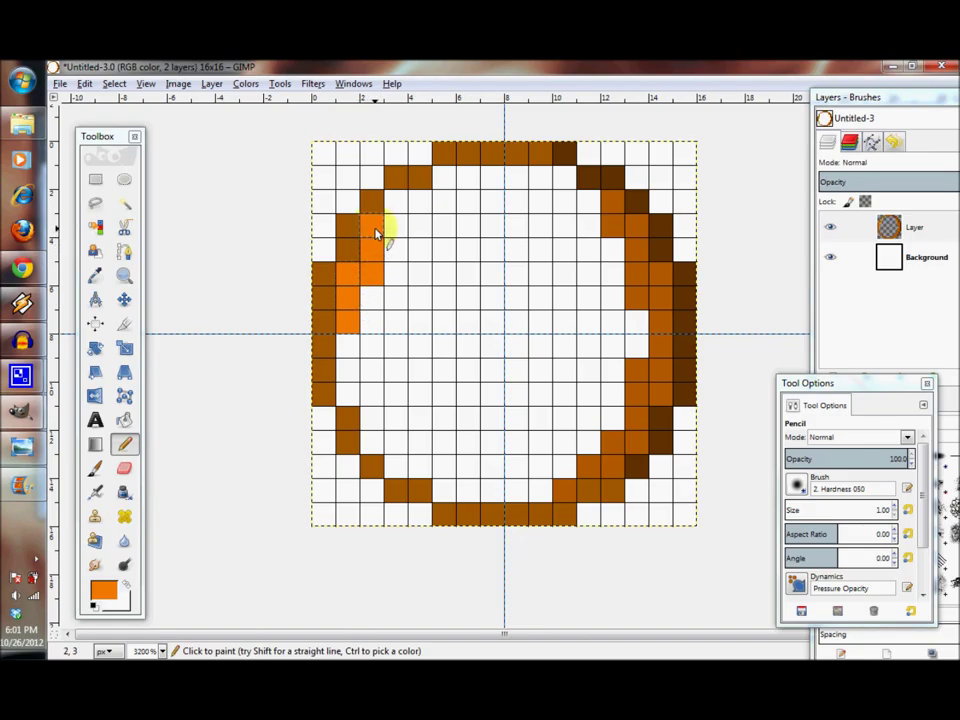
pyautogui.click(420, 203)
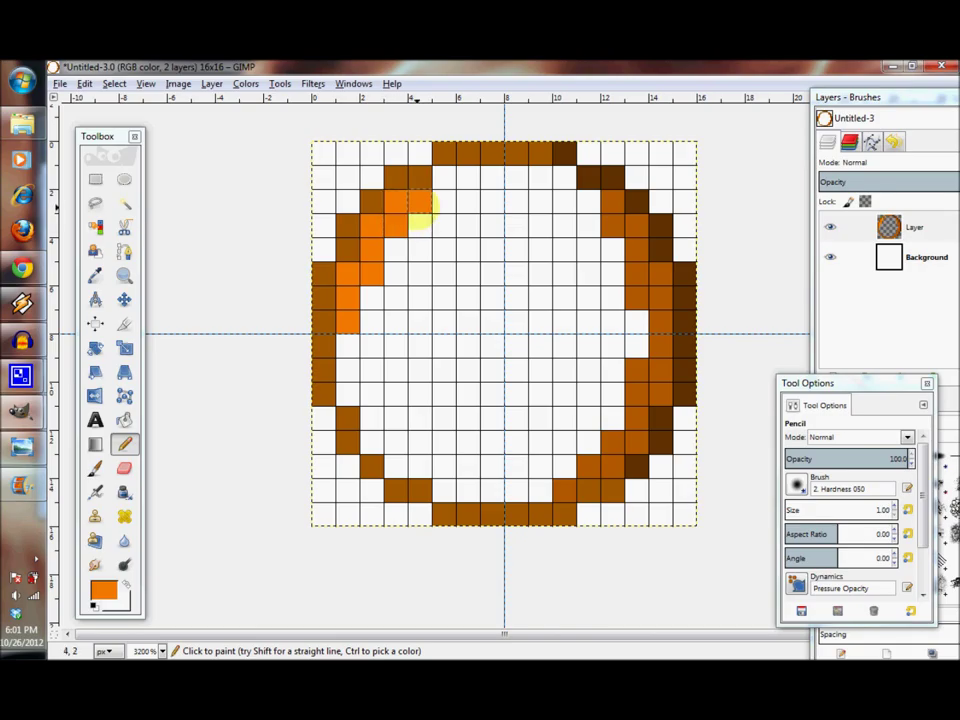
pyautogui.click(444, 186)
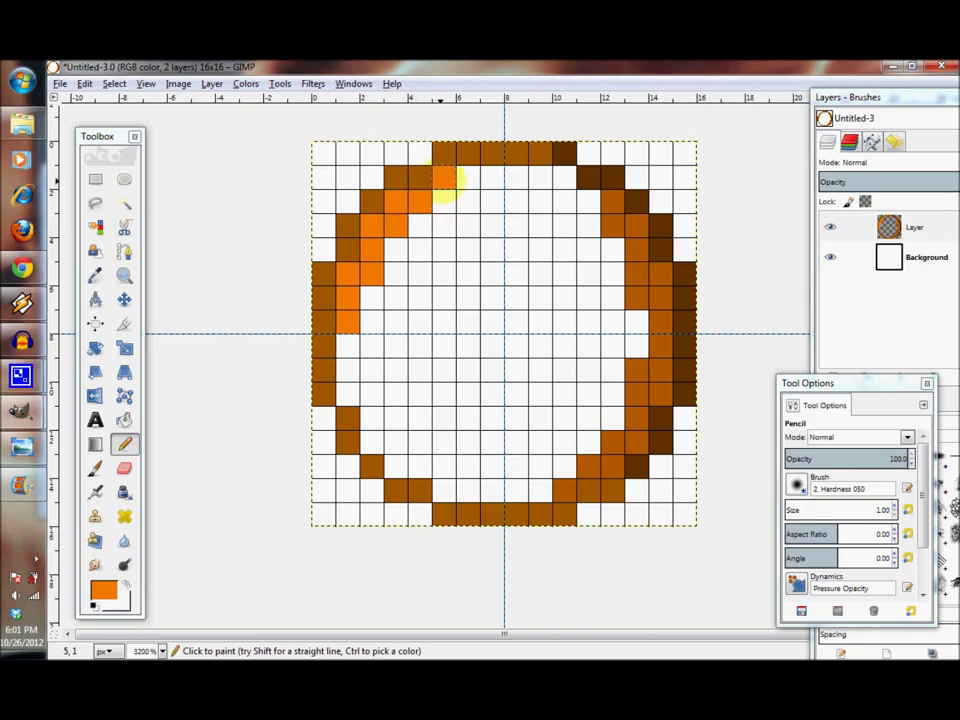
pyautogui.click(462, 186)
pyautogui.click(492, 180)
pyautogui.click(516, 180)
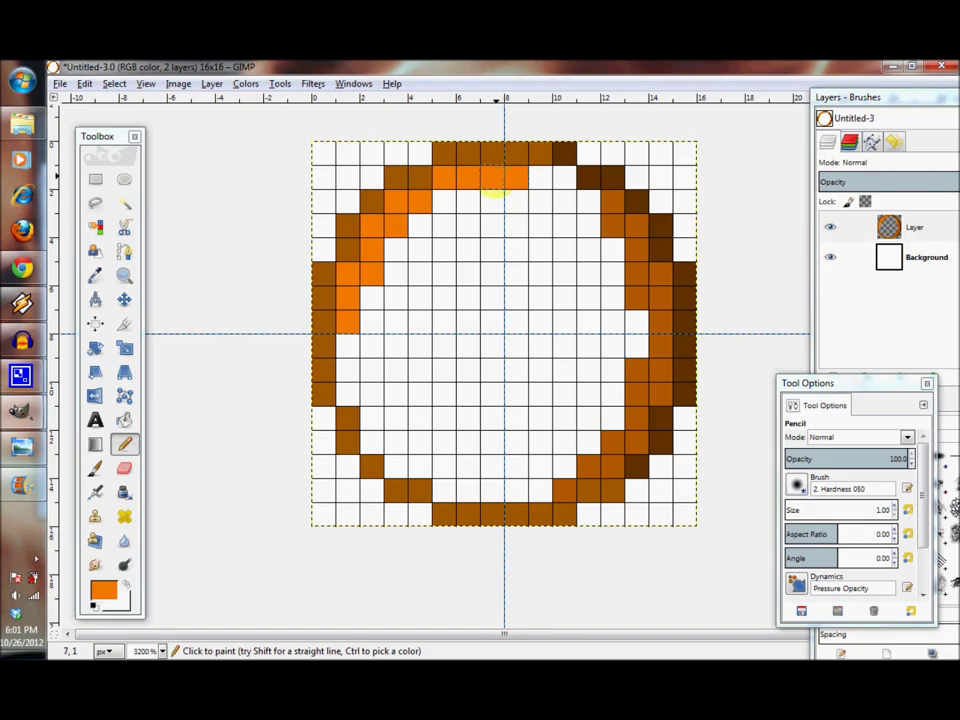
# Continue the bright orange band along the inner right side, from pixel 9,1 down to pixel 12,9.
pyautogui.moveTo(547, 187)
pyautogui.mouseDown()
pyautogui.moveTo(553, 210)
pyautogui.moveTo(568, 210)
pyautogui.moveTo(572, 188)
pyautogui.moveTo(583, 246)
pyautogui.moveTo(608, 262)
pyautogui.moveTo(594, 270)
pyautogui.mouseUp()
pyautogui.click(583, 203)
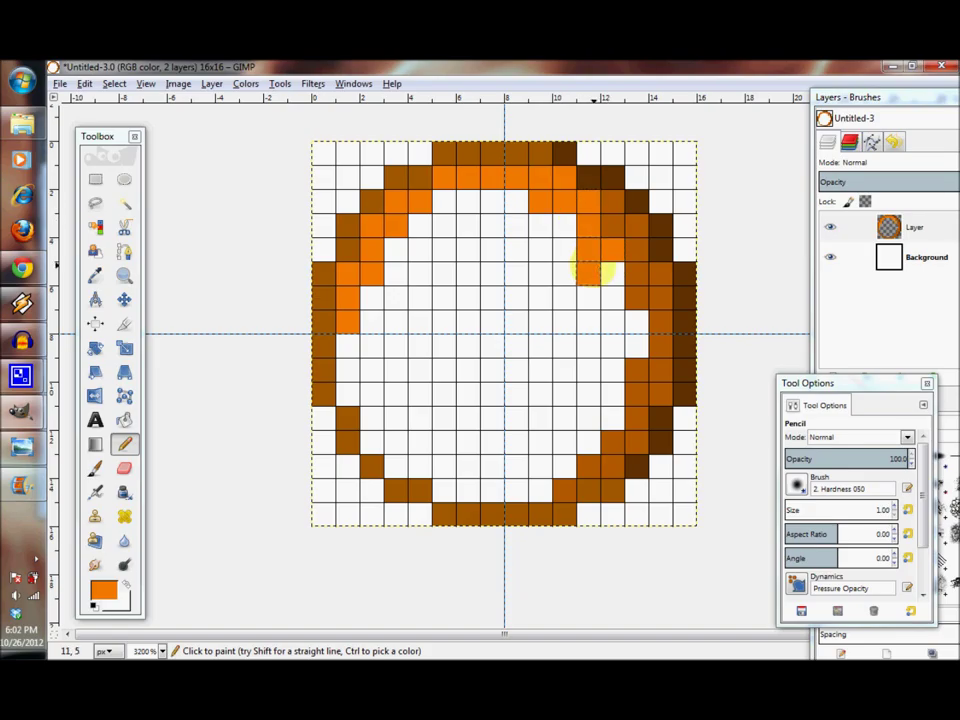
pyautogui.click(606, 281)
pyautogui.click(613, 295)
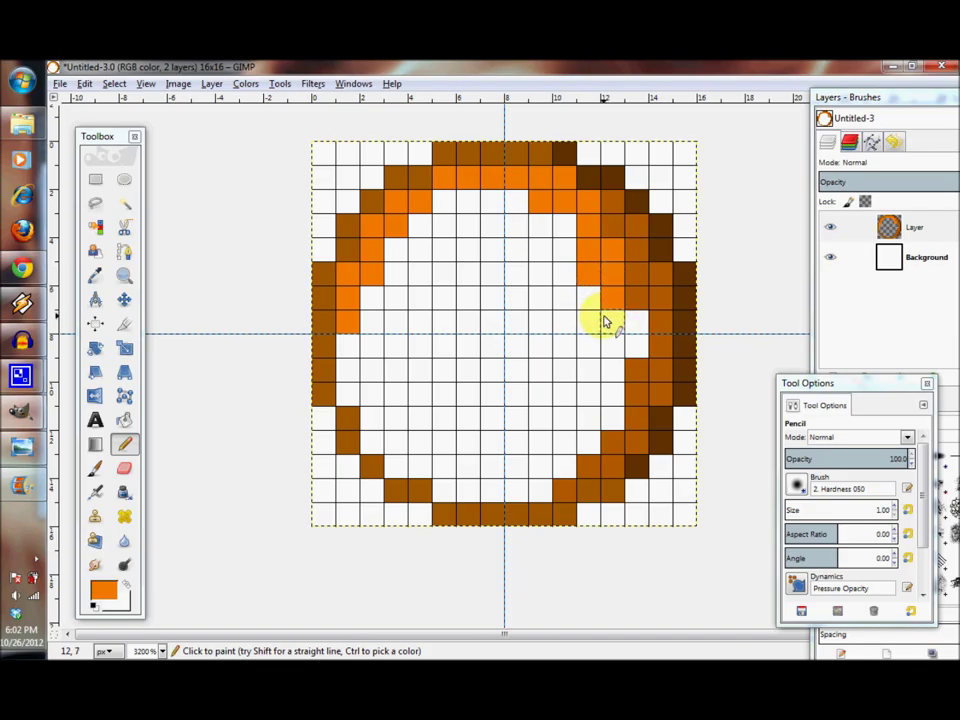
pyautogui.click(637, 321)
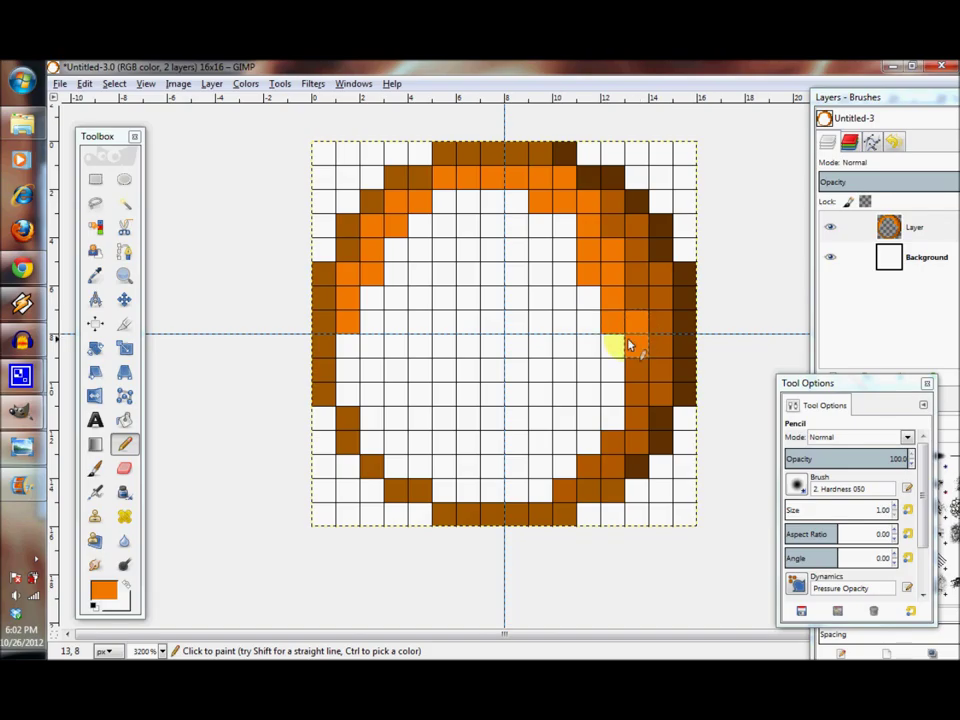
pyautogui.click(613, 356)
pyautogui.click(613, 371)
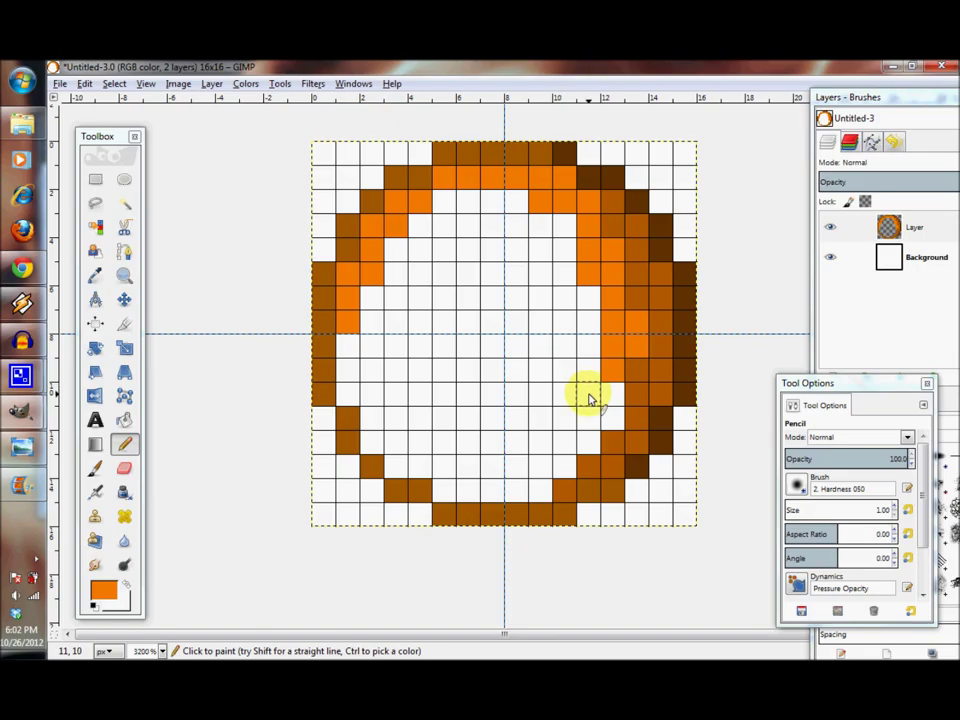
# Extend the bright orange band along the lower-right inner edge, from pixel 11,10 down to pixel 8,14.
pyautogui.click(590, 398)
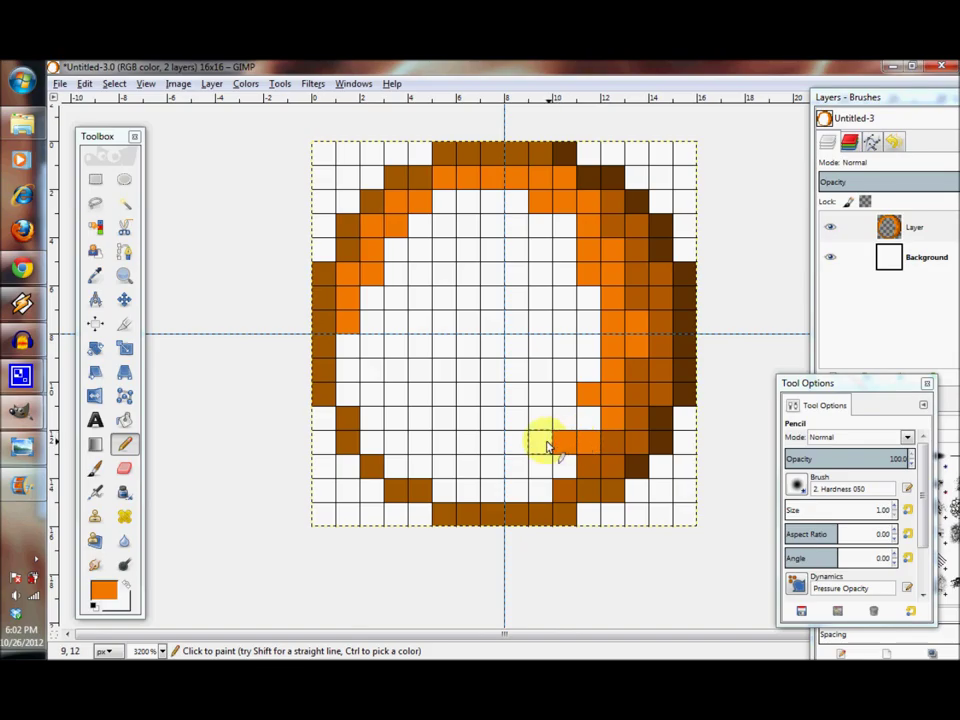
pyautogui.moveTo(549, 446); pyautogui.dragTo(565, 471)
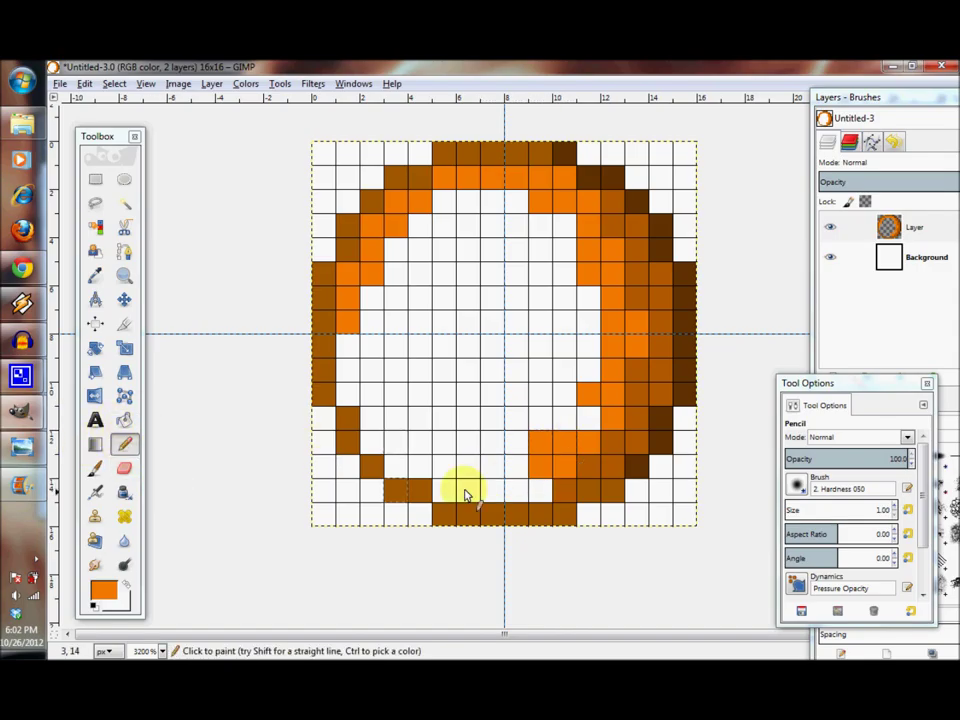
pyautogui.click(518, 495)
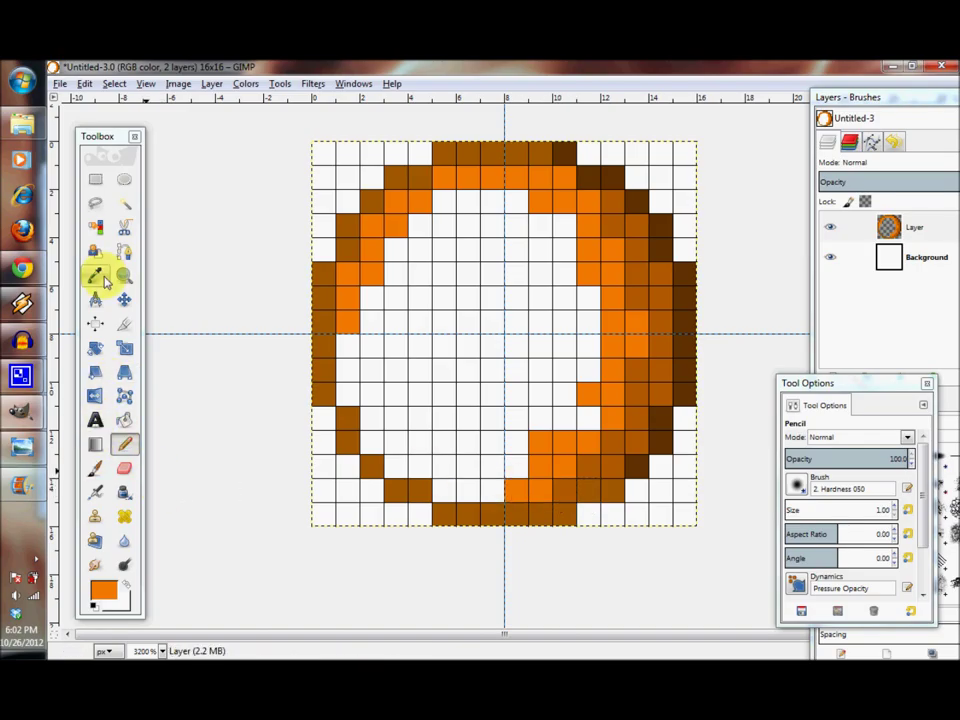
# Erase pixels 9,12 and 10,12, and rework the lower-right bright orange band with pencil pixels between 11,9, 10,12, 8,12 and 7,14.
pyautogui.click(124, 468)
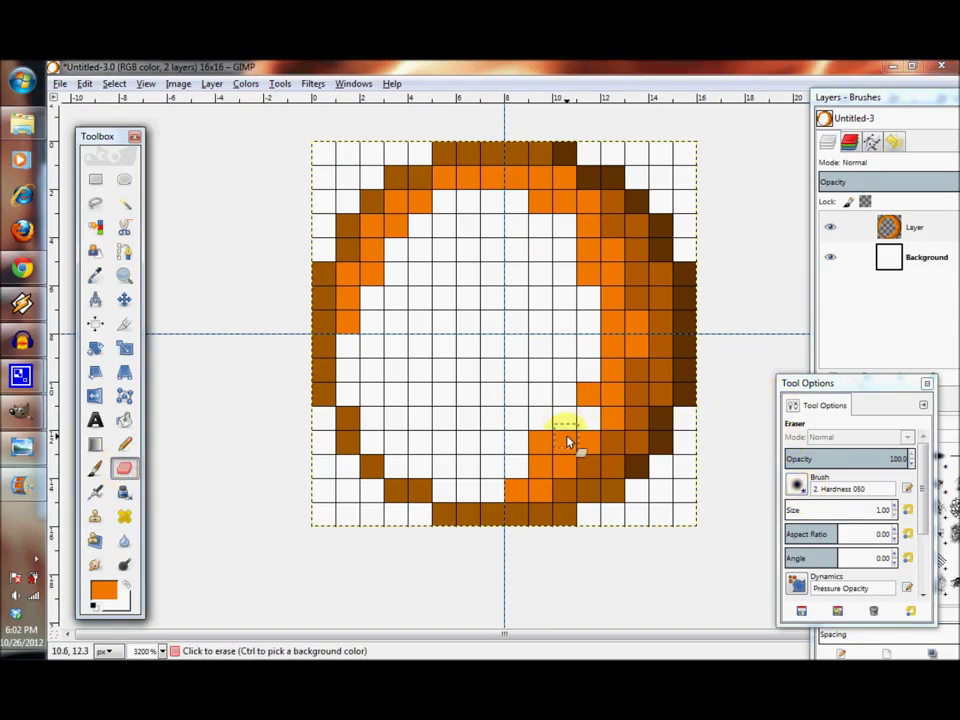
pyautogui.moveTo(561, 443); pyautogui.dragTo(536, 439)
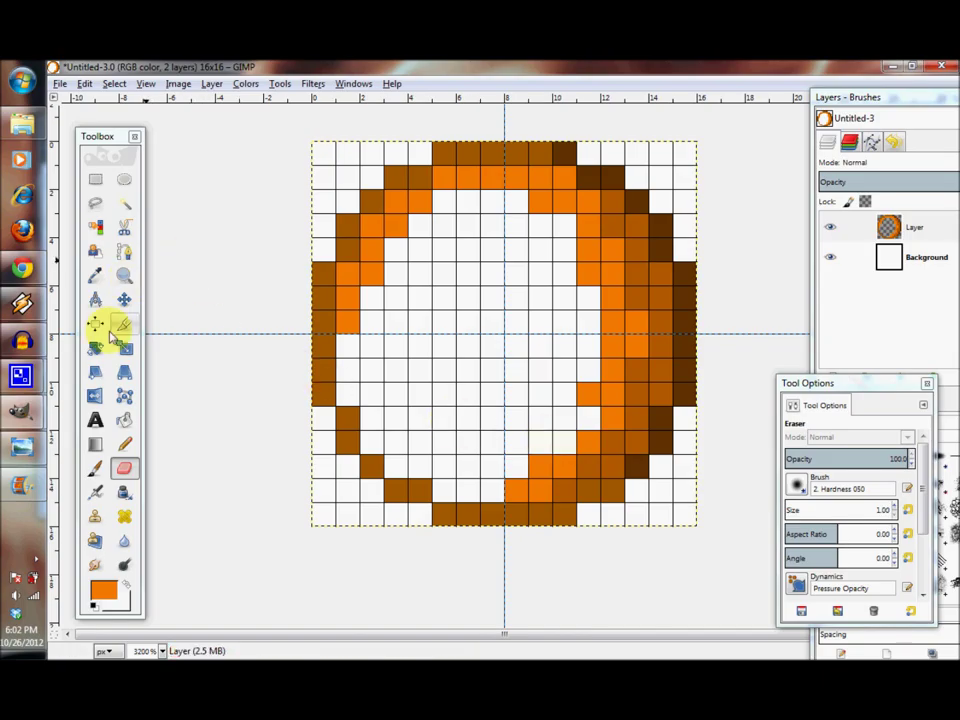
pyautogui.click(124, 443)
pyautogui.click(512, 460)
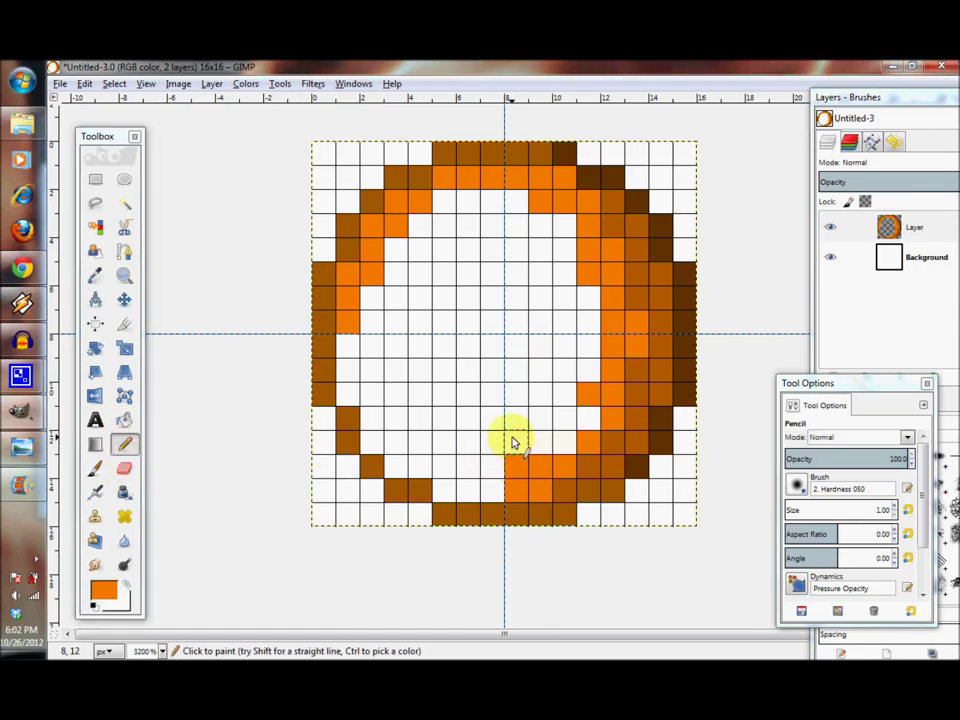
pyautogui.moveTo(512, 442); pyautogui.dragTo(561, 443)
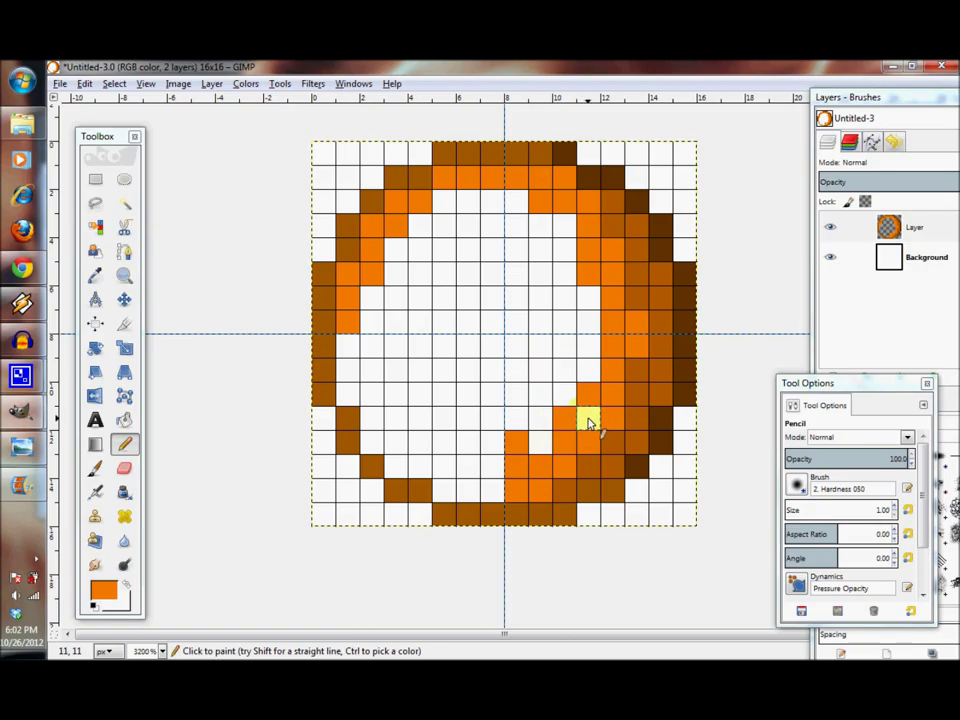
pyautogui.click(594, 369)
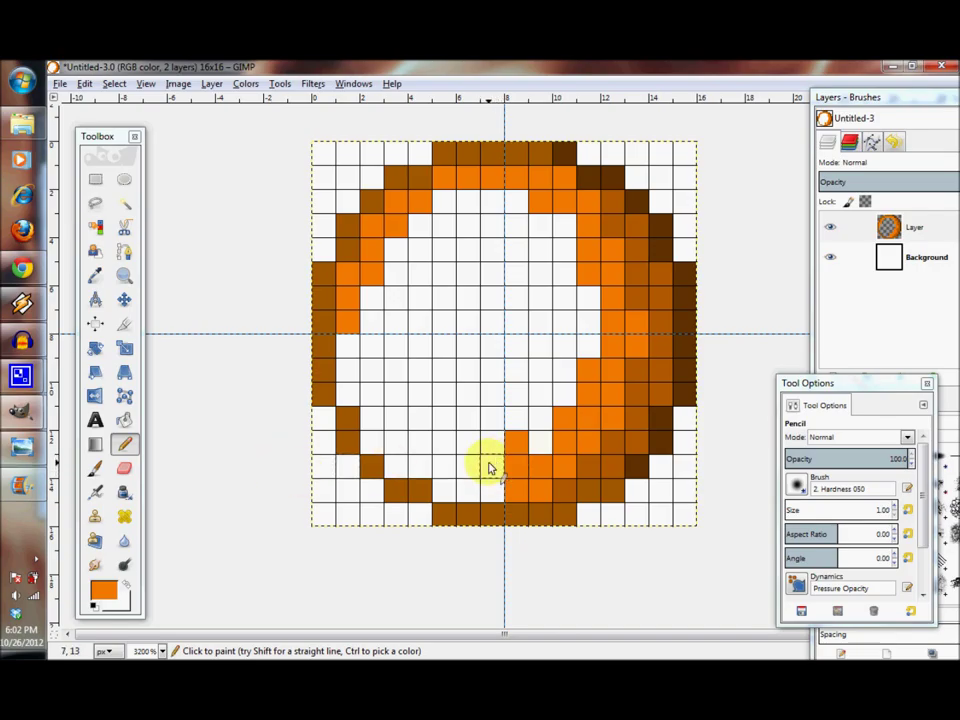
pyautogui.moveTo(489, 467); pyautogui.dragTo(489, 491)
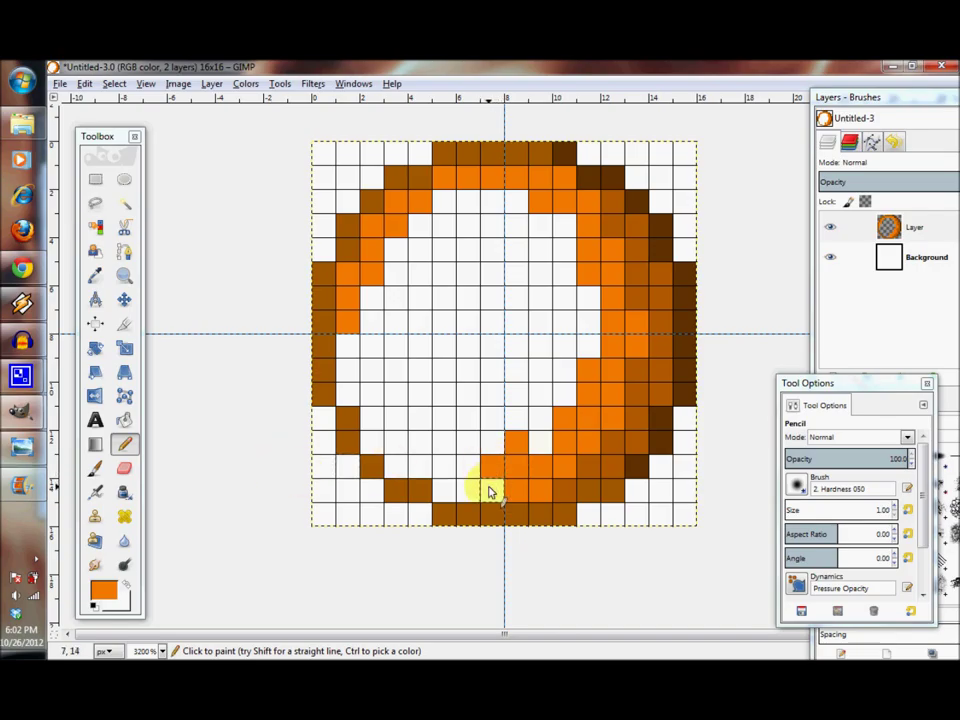
pyautogui.click(124, 466)
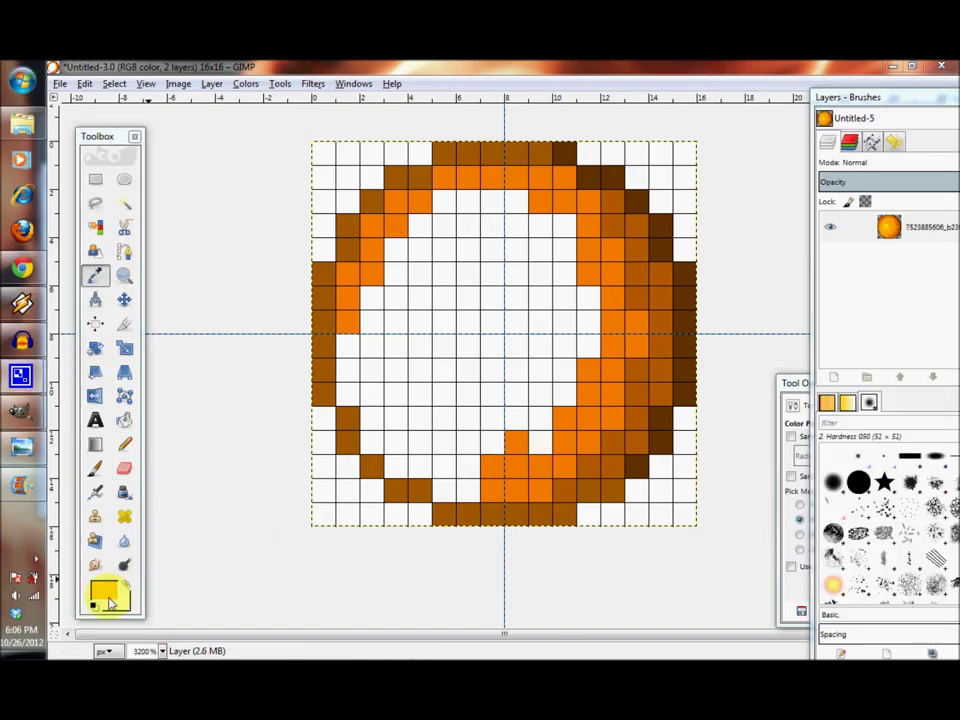
# Set the foreground color to yellow with red 255, green 255 and blue 7, and paint highlight pixel 5,7 with the Pencil.
pyautogui.click(104, 594)
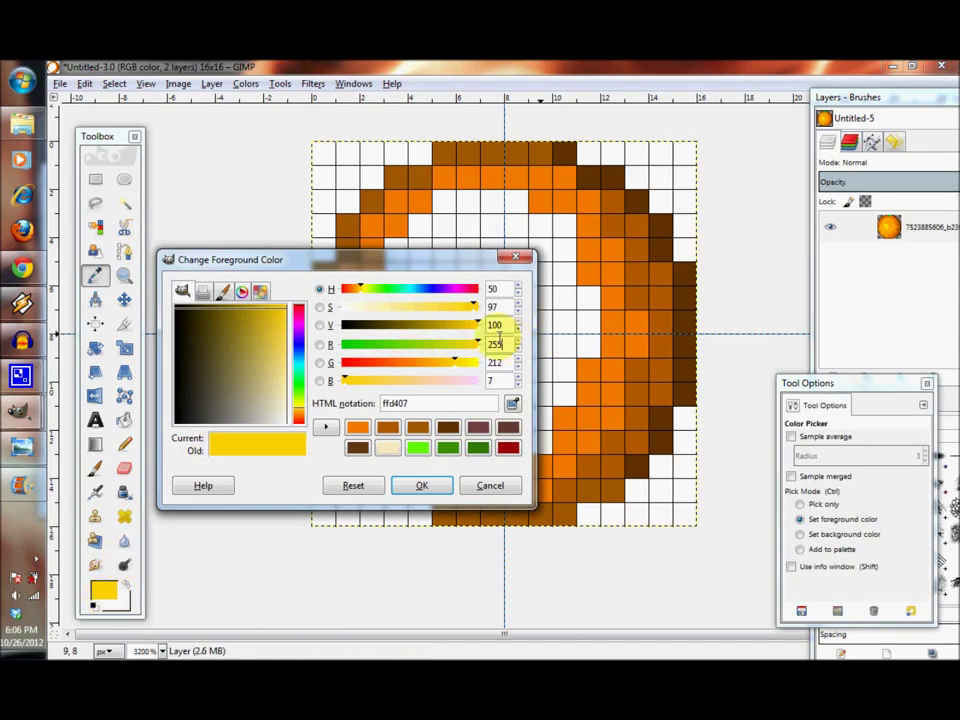
pyautogui.moveTo(499, 340); pyautogui.dragTo(436, 333)
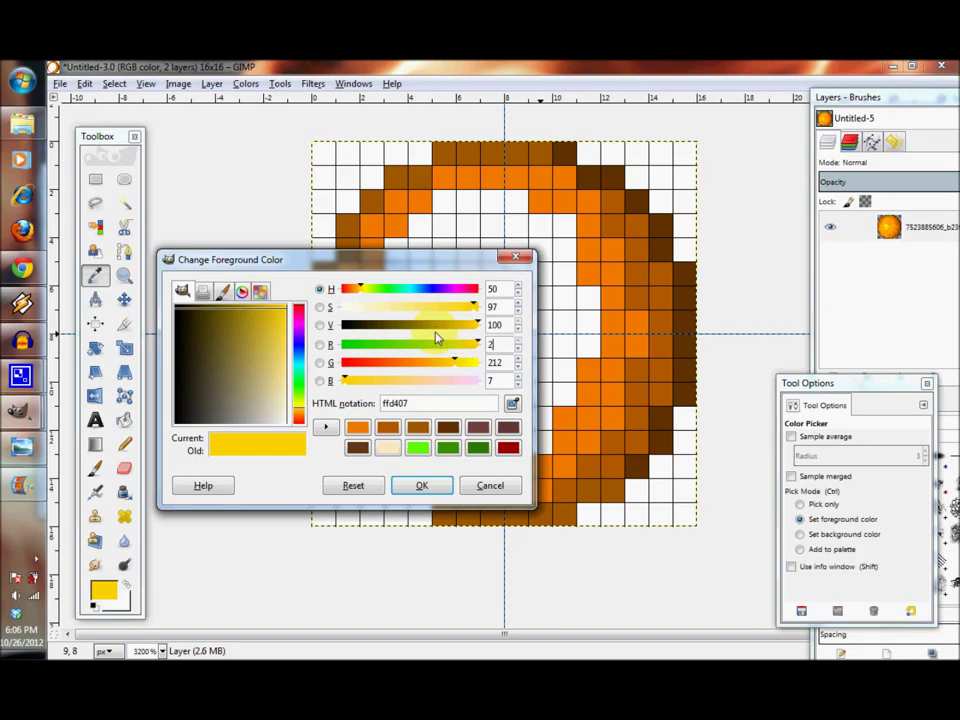
pyautogui.click(511, 363)
pyautogui.write('125')
pyautogui.doubleClick(495, 362)
pyautogui.write('2')
pyautogui.doubleClick(494, 381)
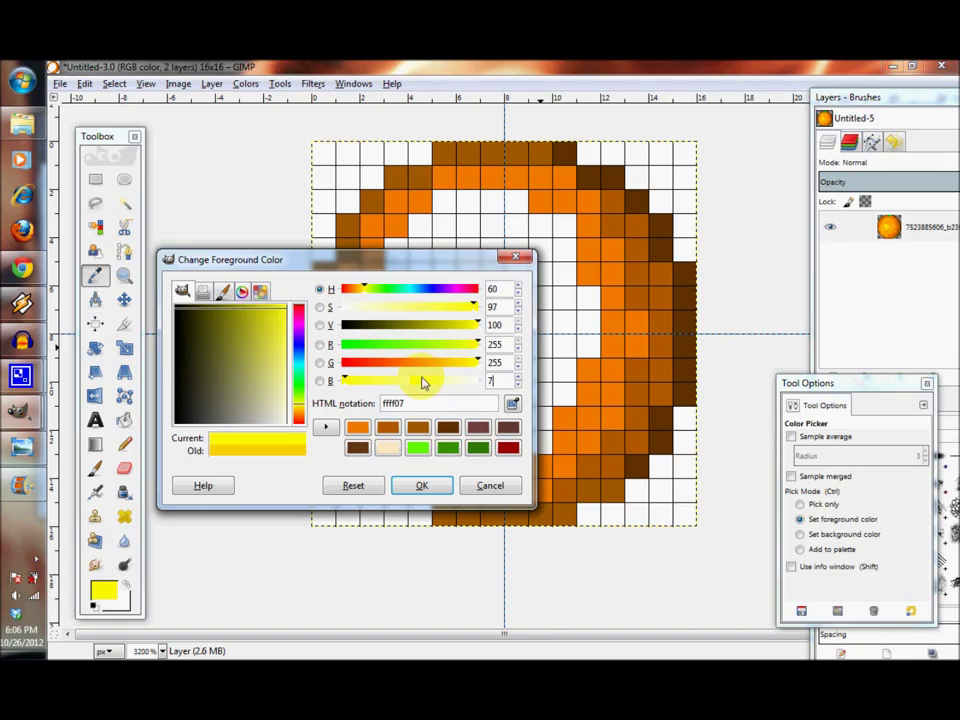
pyautogui.click(418, 485)
pyautogui.click(128, 448)
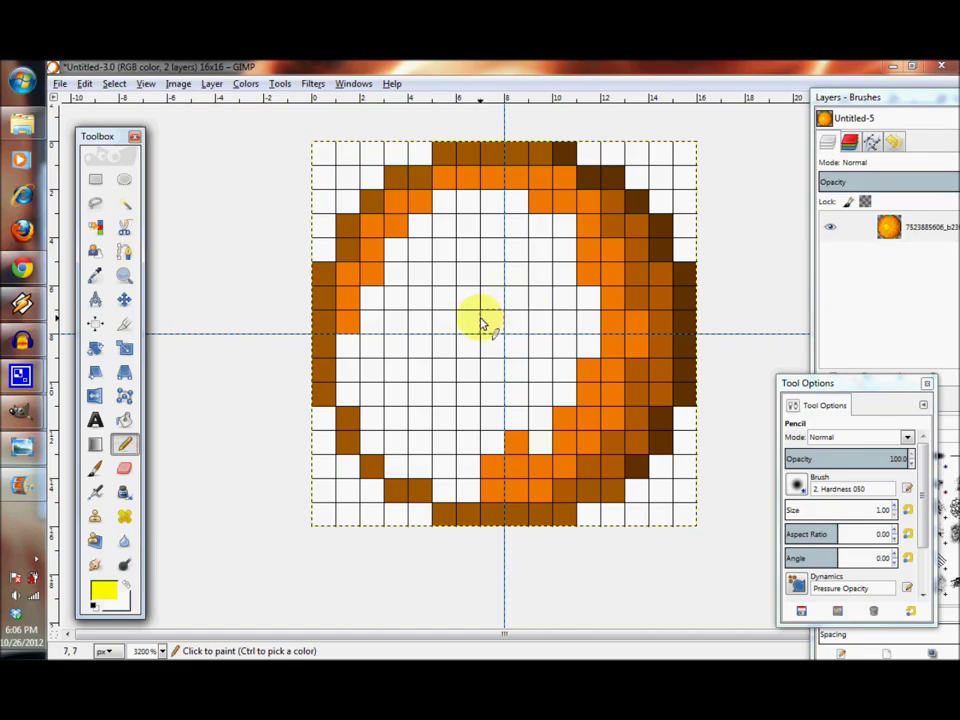
pyautogui.click(445, 321)
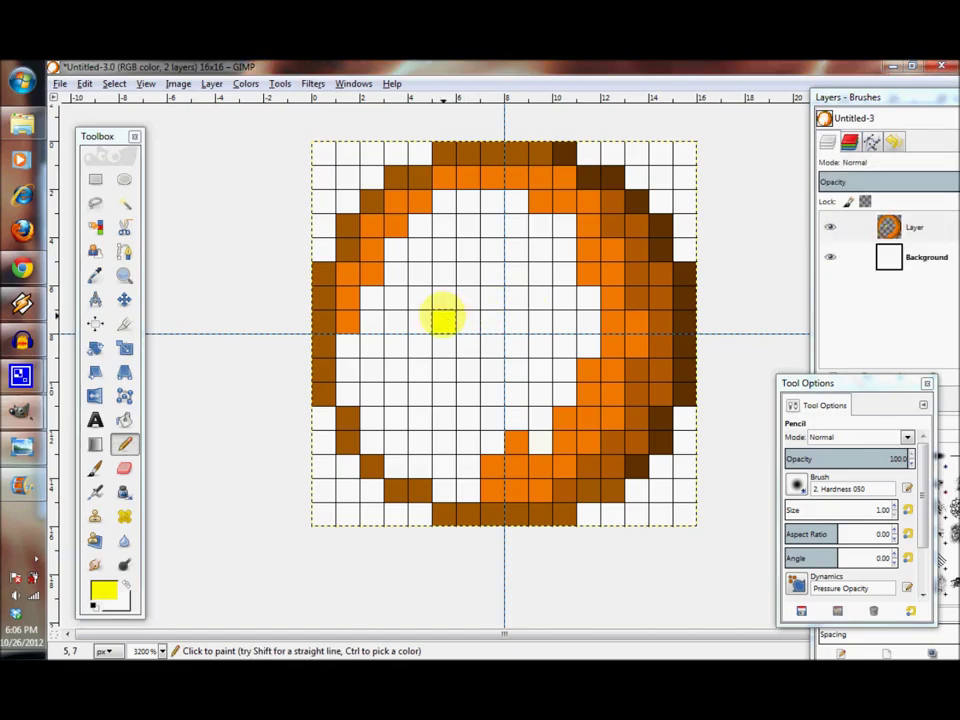
# Set the foreground color to golden yellow with red 255, green 212 and blue 7.
pyautogui.click(102, 597)
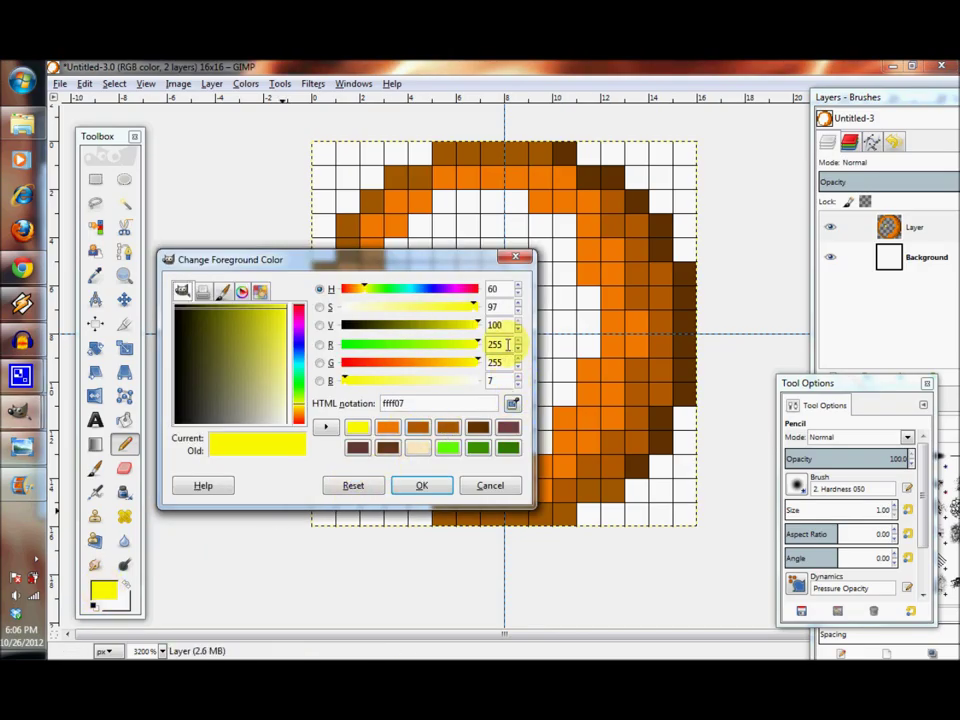
pyautogui.doubleClick(496, 362)
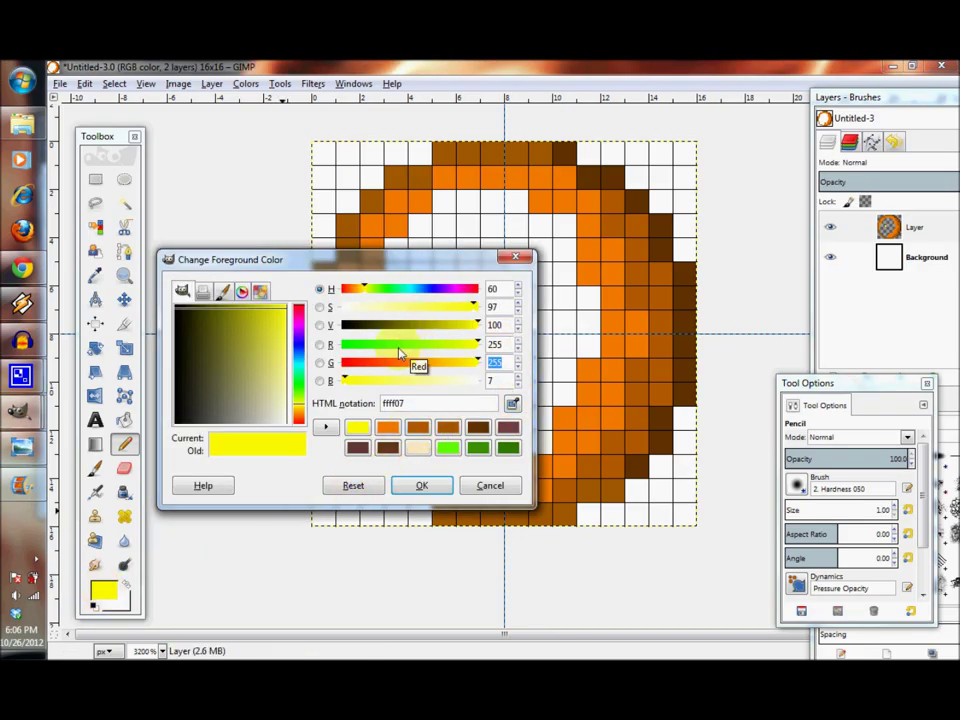
pyautogui.write('212')
pyautogui.doubleClick(496, 381)
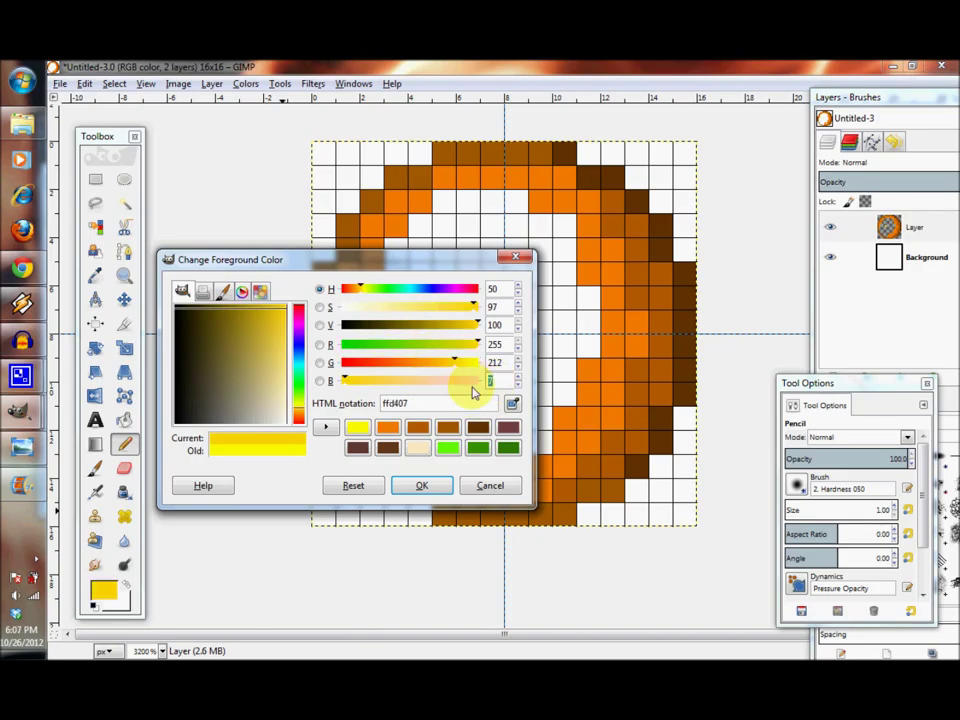
pyautogui.click(424, 486)
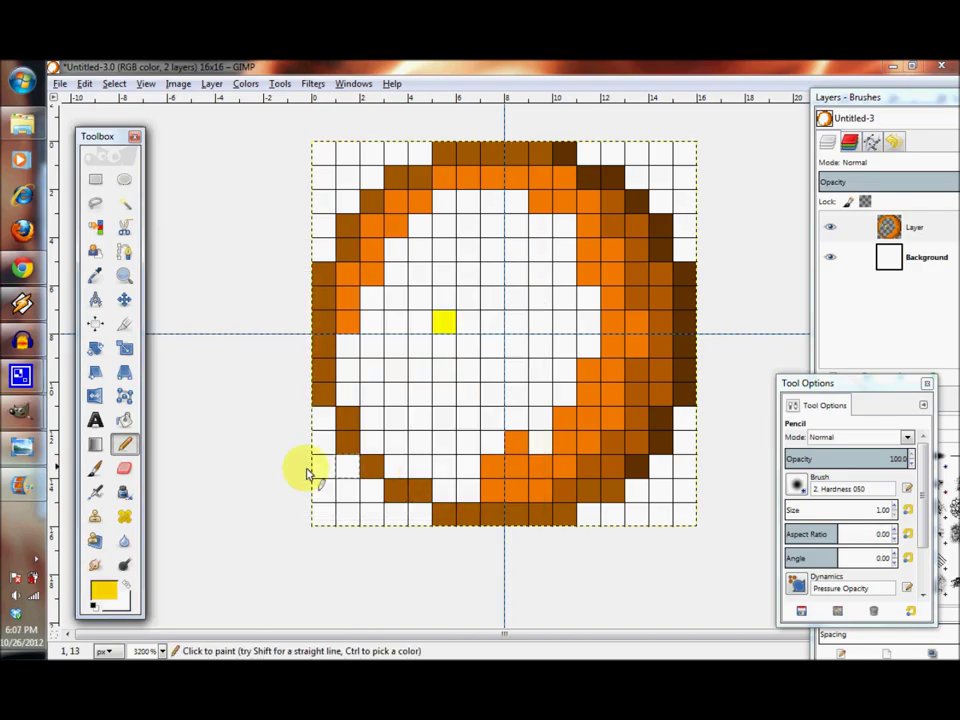
# Paint golden yellow pixels around the bright yellow highlight, from 4,7 and 5,6 across to 7,8 and down to 5,9.
pyautogui.click(420, 322)
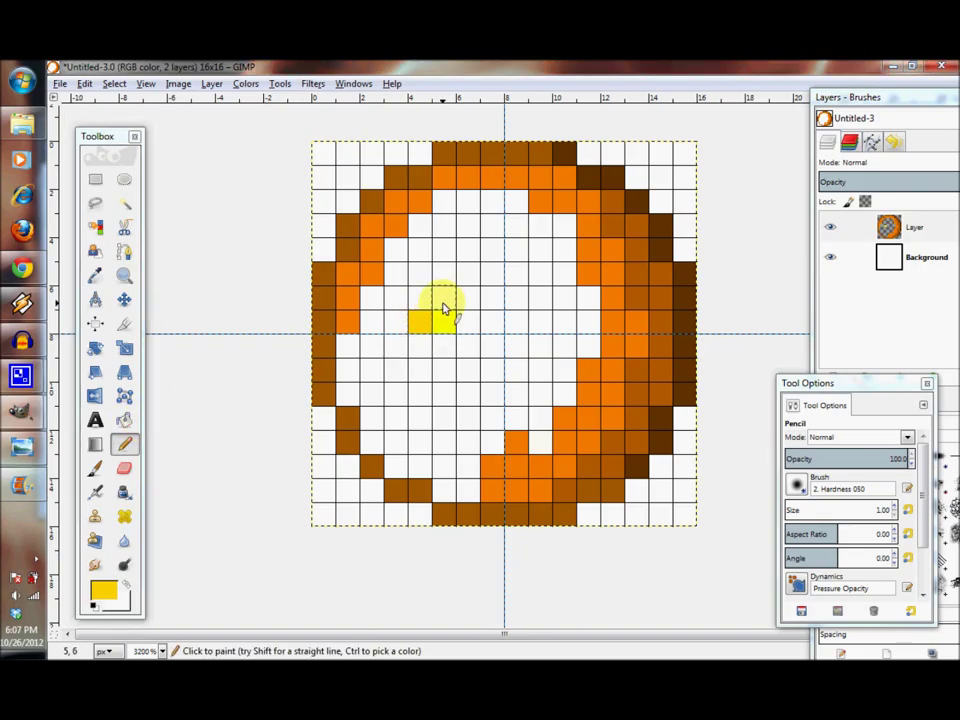
pyautogui.click(444, 298)
pyautogui.click(471, 318)
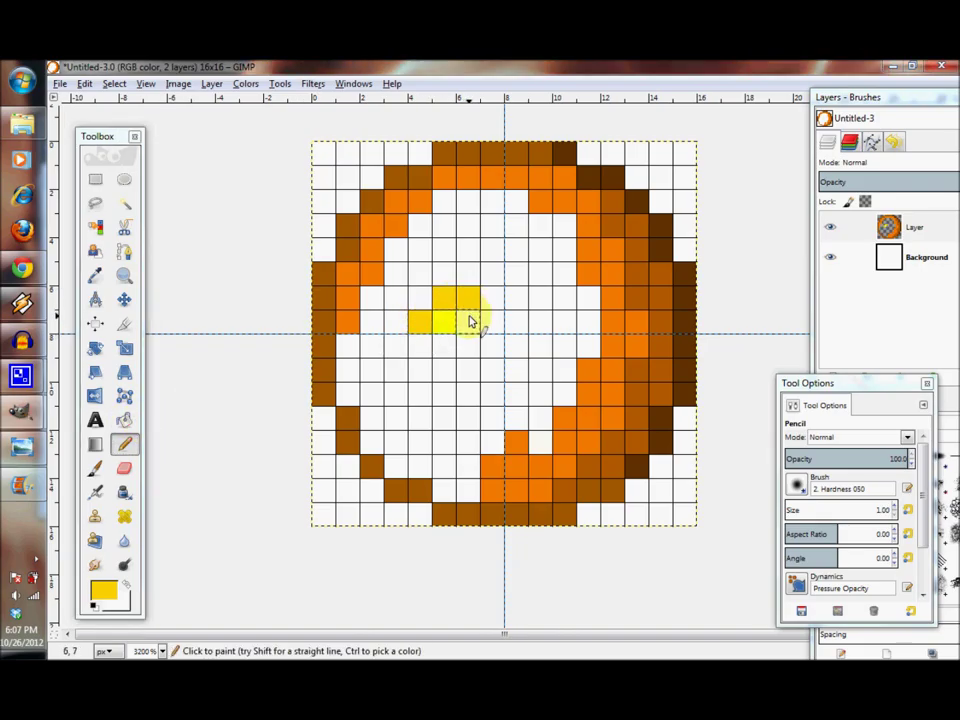
pyautogui.click(486, 324)
pyautogui.click(490, 345)
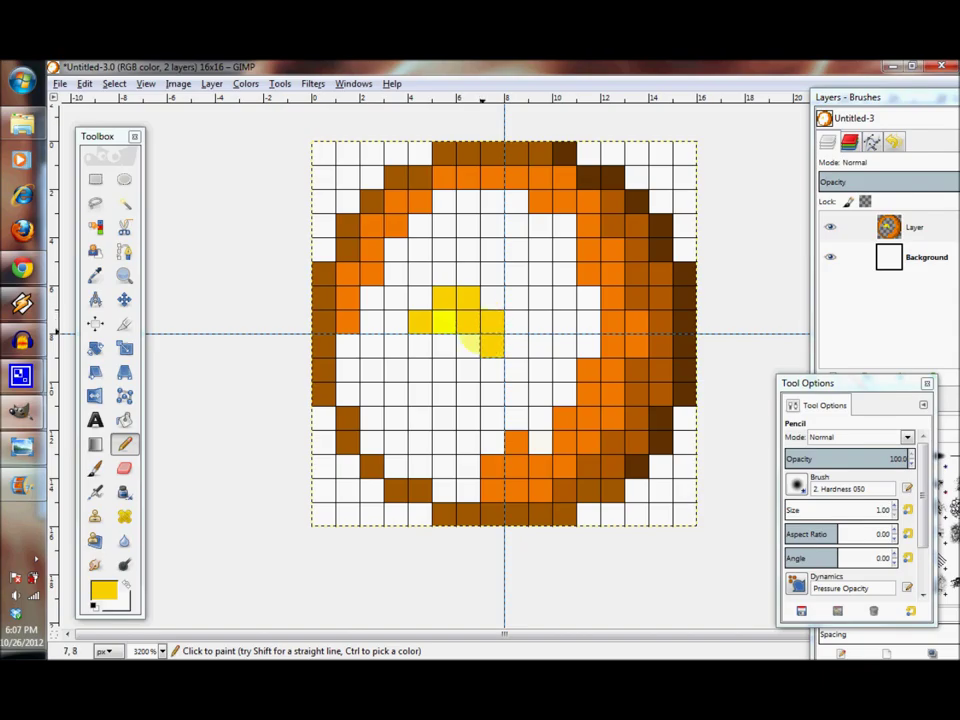
pyautogui.click(463, 352)
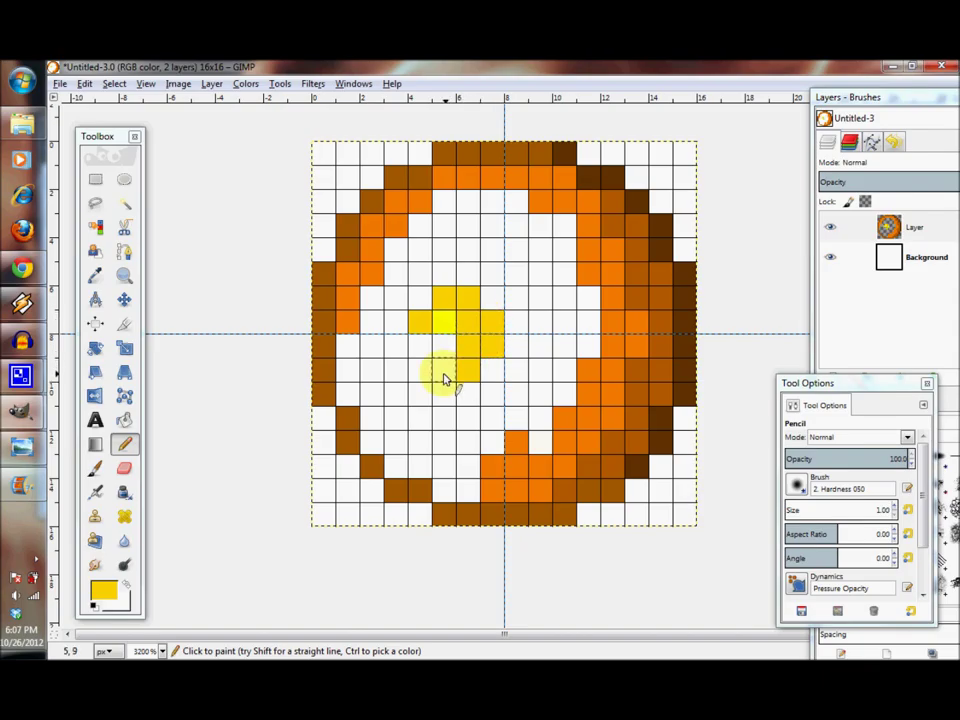
pyautogui.click(445, 372)
pyautogui.click(445, 346)
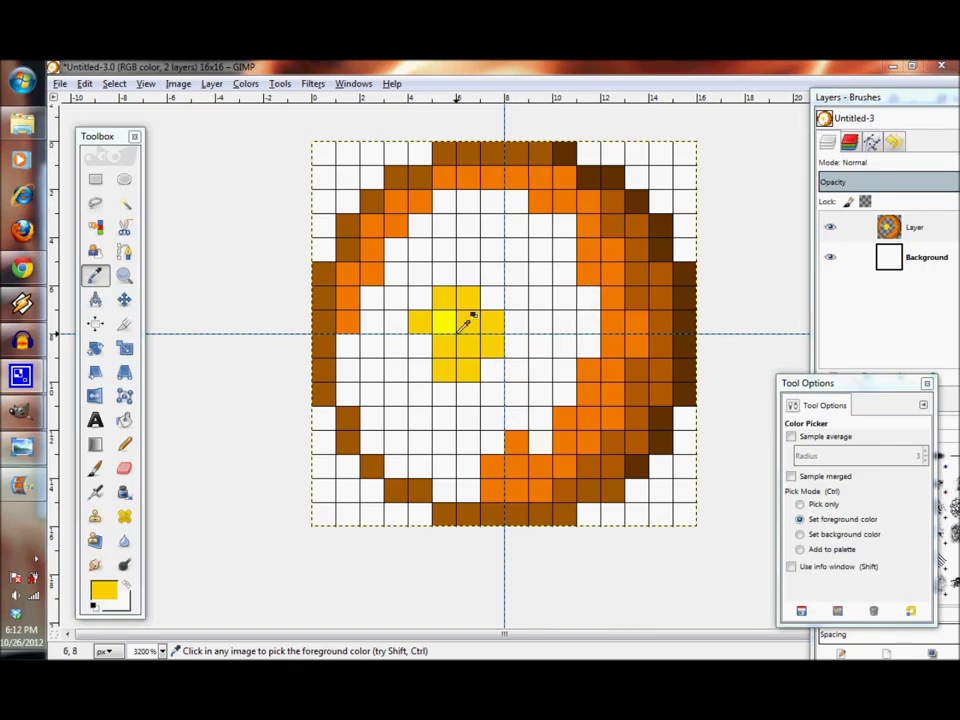
# Set the foreground color to a light orange with red 254, green 163 and blue 0.
pyautogui.click(108, 588)
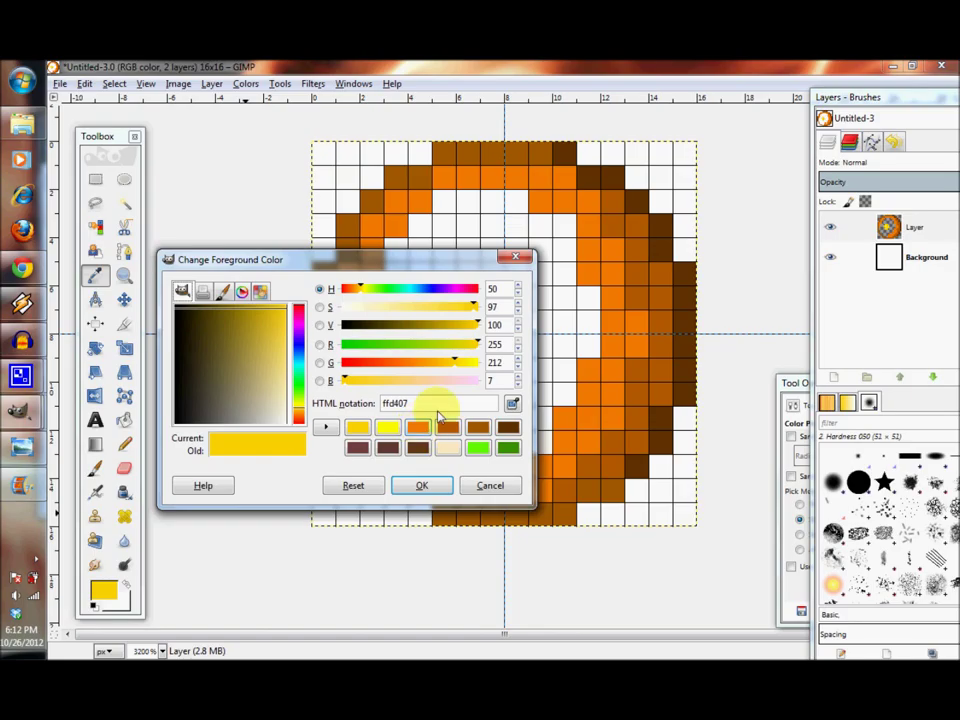
pyautogui.moveTo(506, 344); pyautogui.dragTo(478, 341)
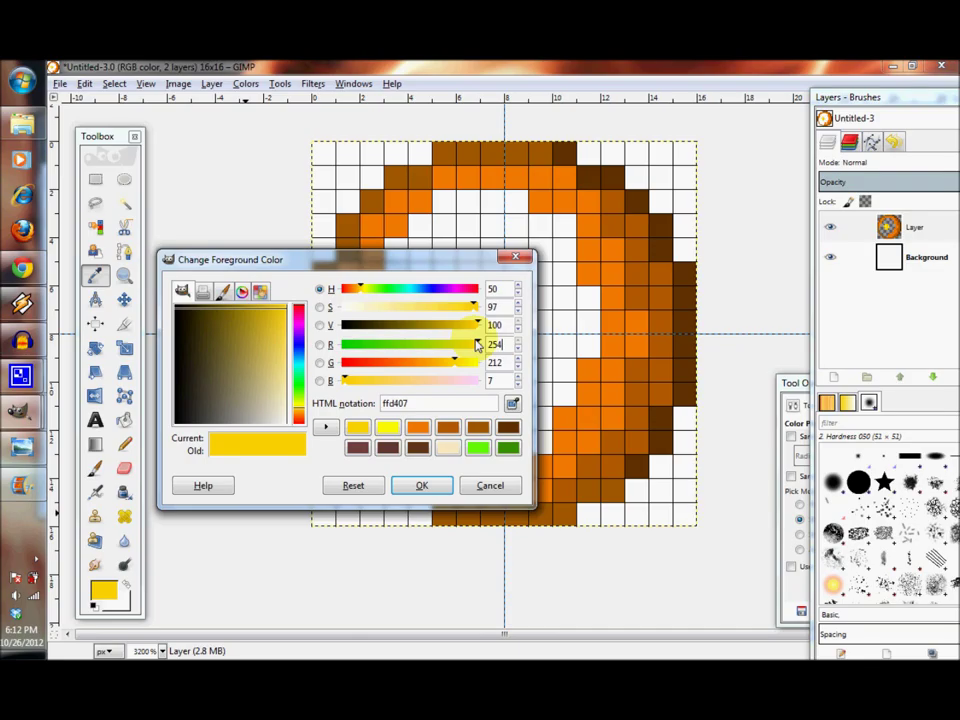
pyautogui.press('Tab')
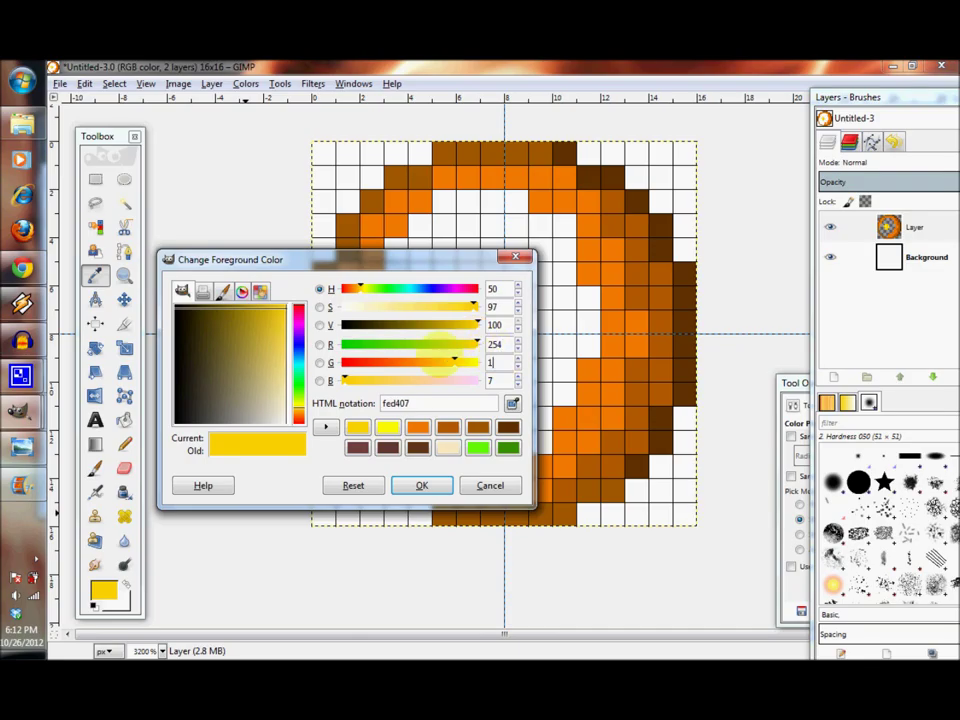
pyautogui.click(494, 380)
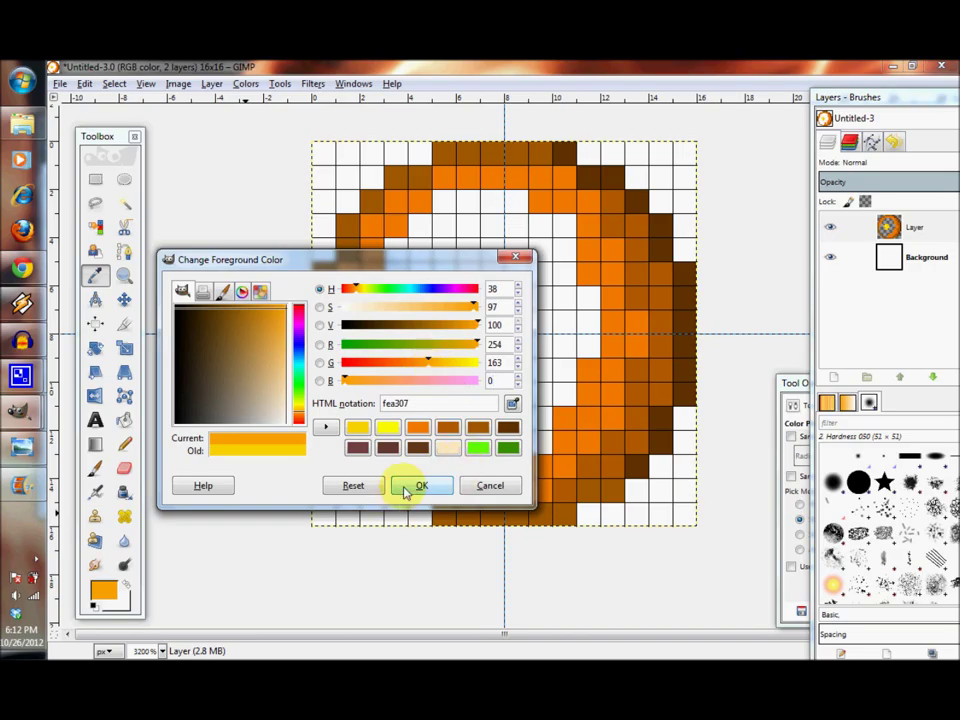
pyautogui.click(401, 485)
# With the Pencil, fill the lower-left interior in light orange, from pixel 1,8 down to 5,14 and across to column 7.
pyautogui.click(125, 443)
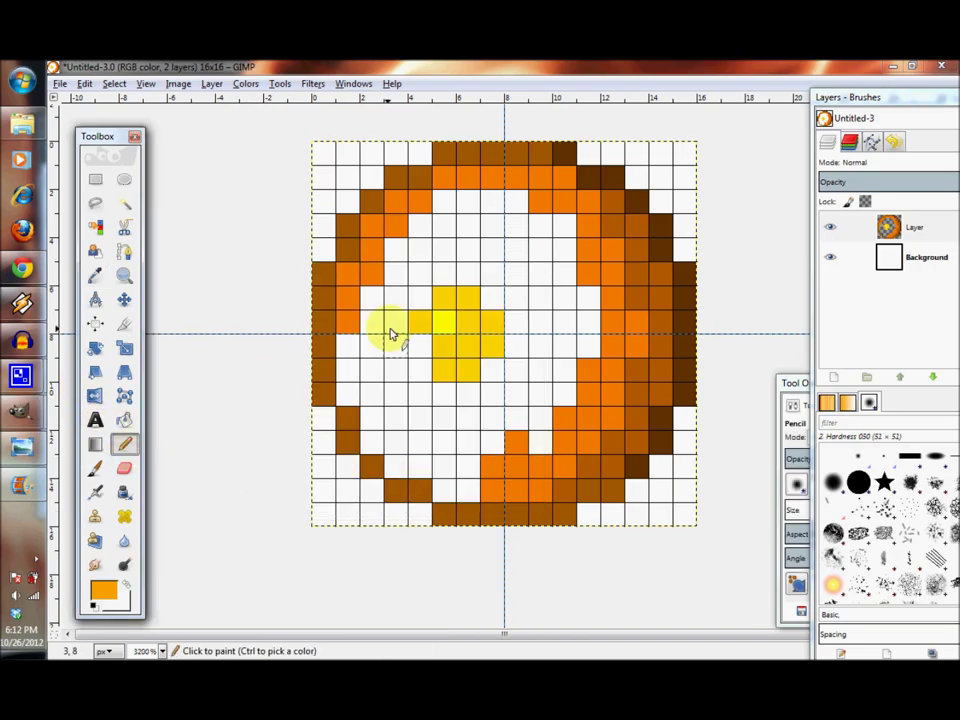
pyautogui.moveTo(362, 345)
pyautogui.mouseDown()
pyautogui.moveTo(439, 418)
pyautogui.moveTo(403, 392)
pyautogui.moveTo(420, 370)
pyautogui.moveTo(368, 372)
pyautogui.moveTo(364, 392)
pyautogui.moveTo(349, 392)
pyautogui.moveTo(386, 414)
pyautogui.moveTo(385, 440)
pyautogui.mouseUp()
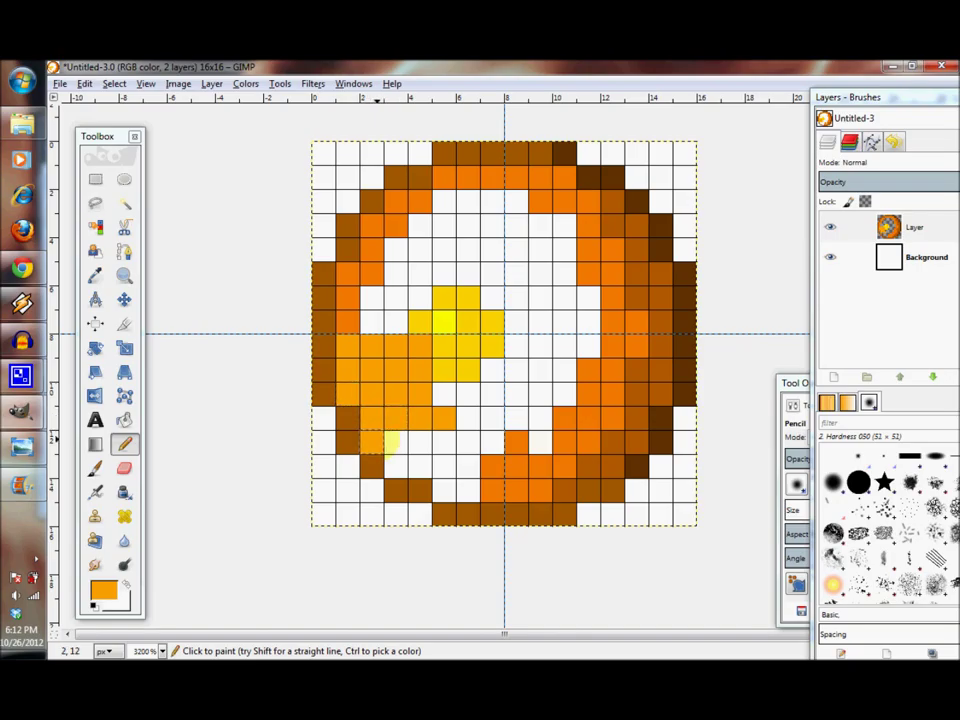
pyautogui.keyDown('shift'); pyautogui.click(470, 447); pyautogui.keyUp('shift')
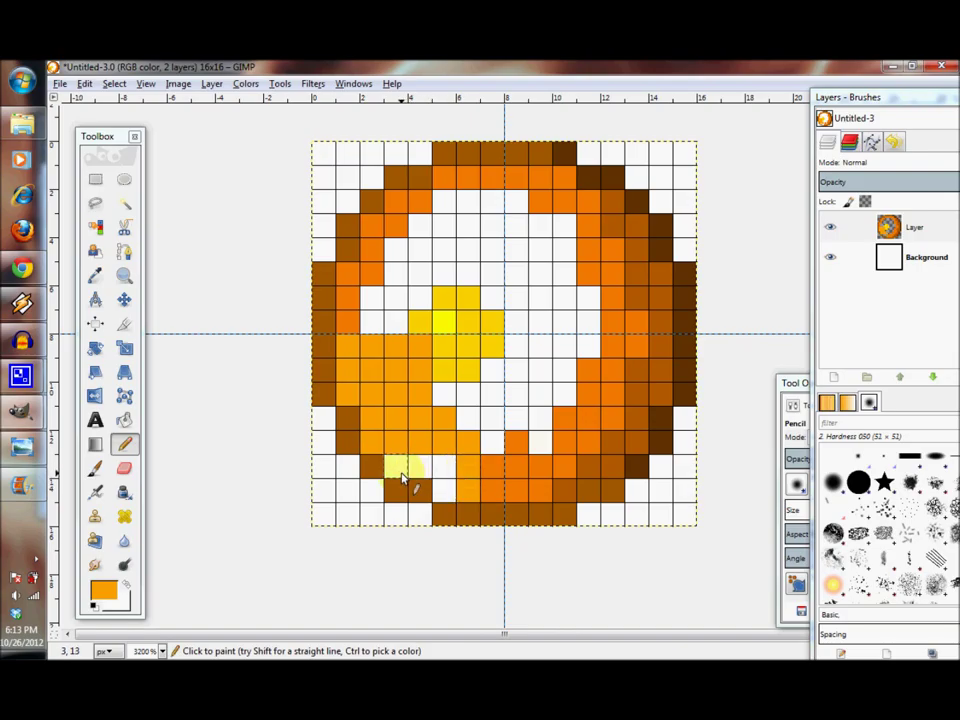
pyautogui.moveTo(400, 478); pyautogui.dragTo(450, 466)
pyautogui.click(493, 442)
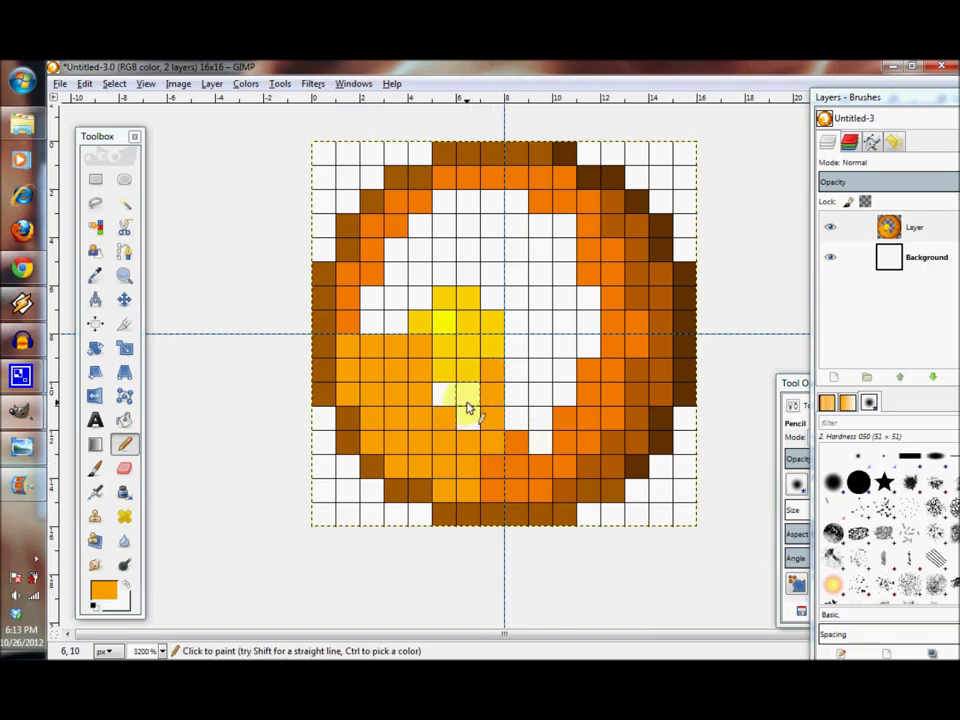
# Fill the gap below the golden highlight and paint light orange columns 8, 7 and 6 upward to row 2.
pyautogui.click(512, 396)
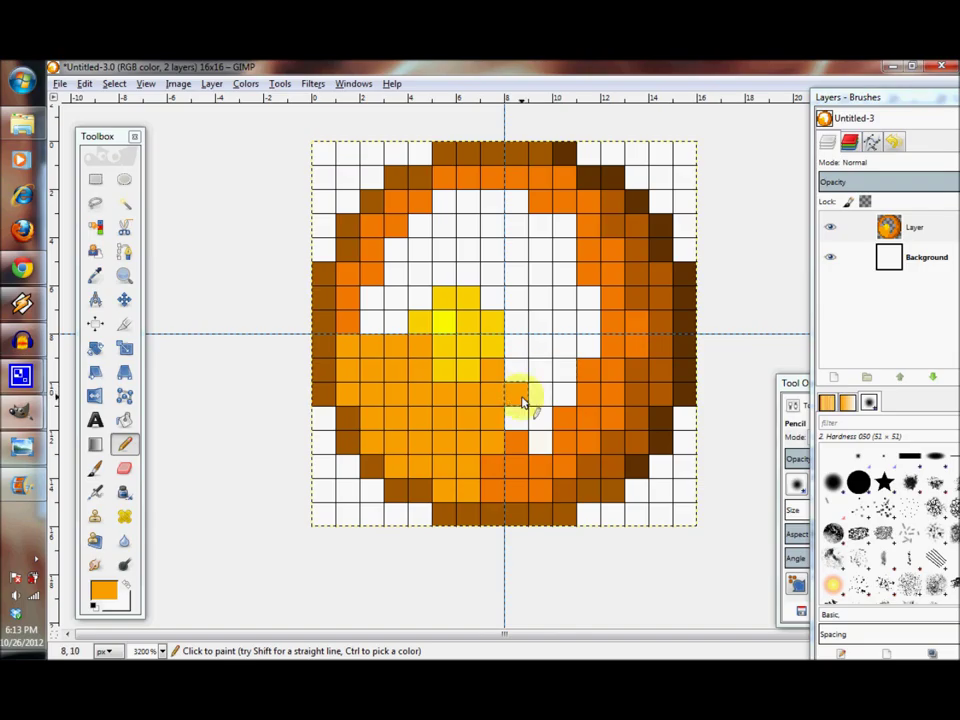
pyautogui.keyDown('shift'); pyautogui.click(514, 205); pyautogui.keyUp('shift')
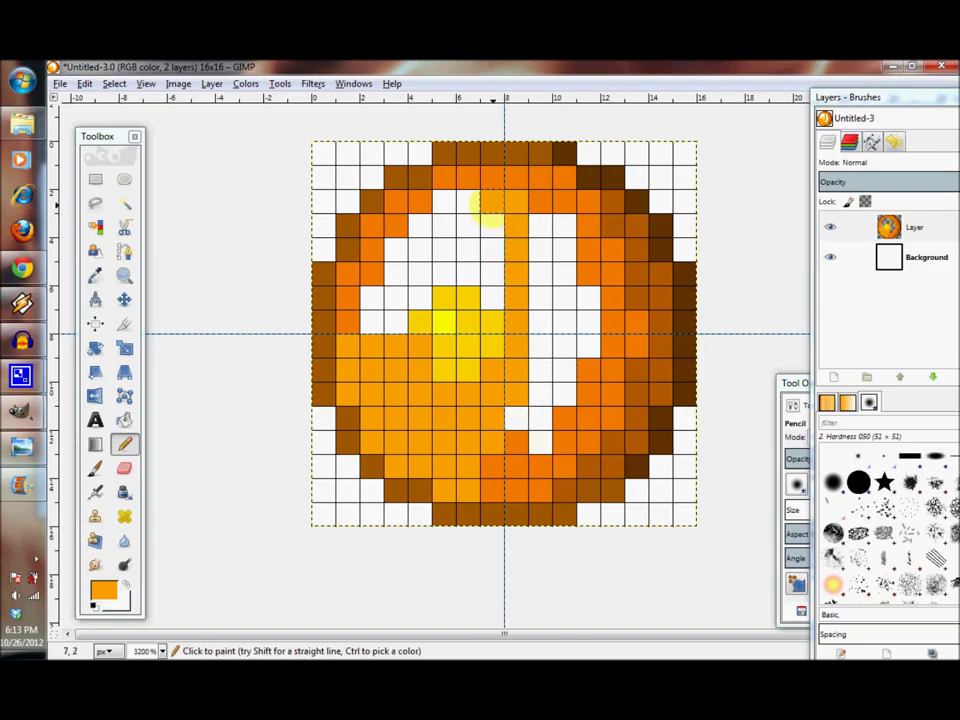
pyautogui.click(492, 296)
pyautogui.keyDown('shift'); pyautogui.click(492, 225); pyautogui.keyUp('shift')
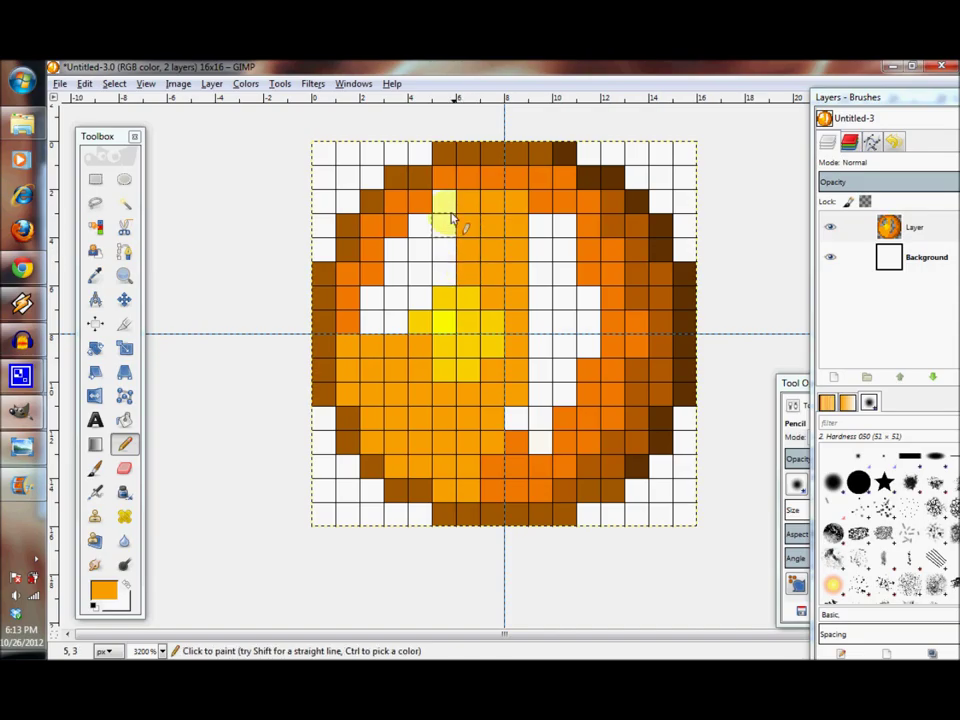
# Fill the remaining upper-left interior in light orange, from pixel 5,2 down and across to columns 4, 3 and 2.
pyautogui.click(444, 202)
pyautogui.keyDown('shift'); pyautogui.click(444, 272); pyautogui.keyUp('shift')
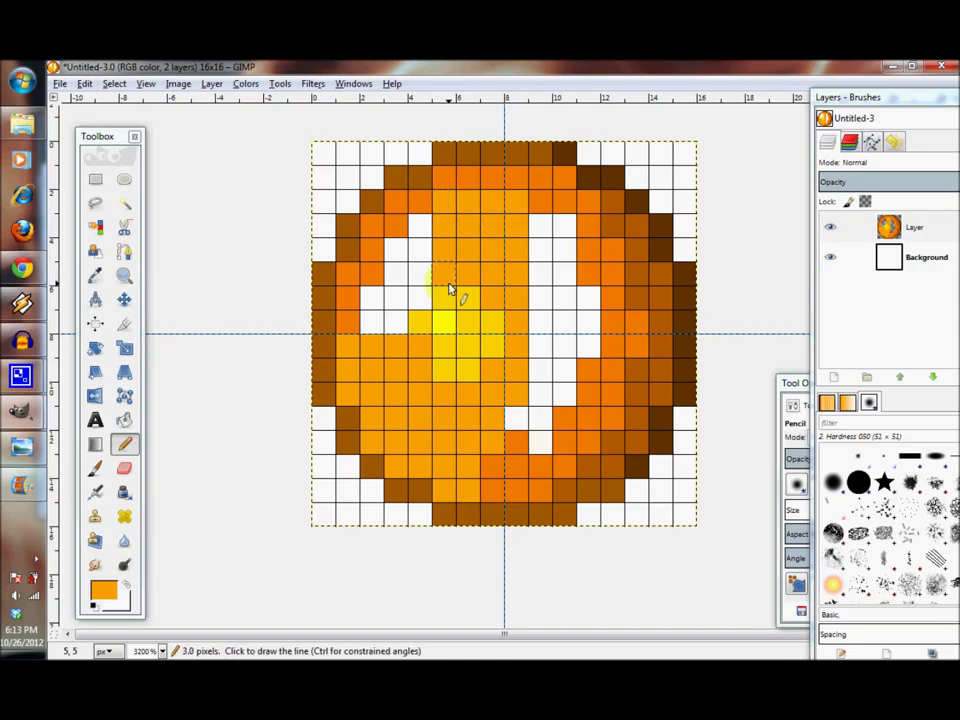
pyautogui.click(416, 228)
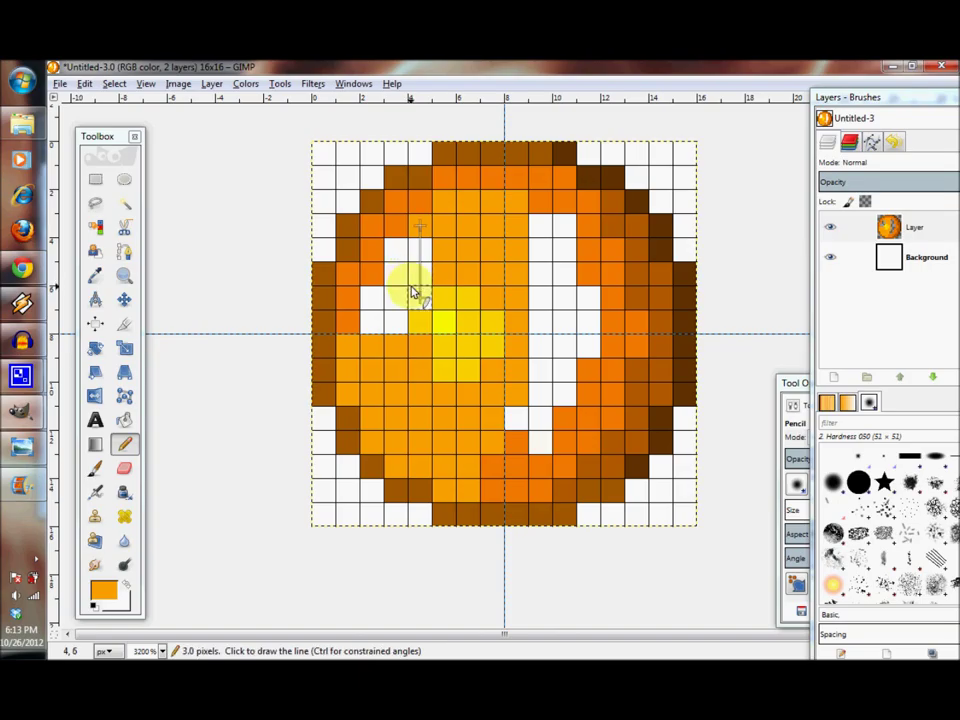
pyautogui.click(396, 249)
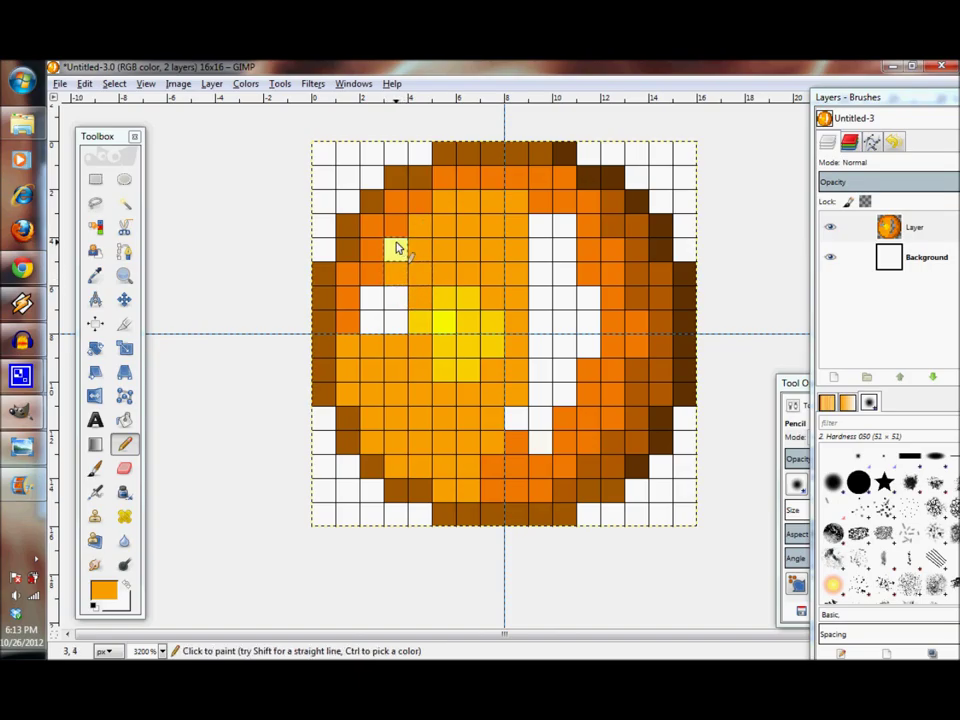
pyautogui.keyDown('shift'); pyautogui.click(388, 320); pyautogui.keyUp('shift')
# Fill the remaining white gap in the right interior with light orange, covering columns 9 and 10 and pixels 11,6 to 11,8.
pyautogui.click(535, 237)
pyautogui.keyDown('shift'); pyautogui.click(541, 437); pyautogui.keyUp('shift')
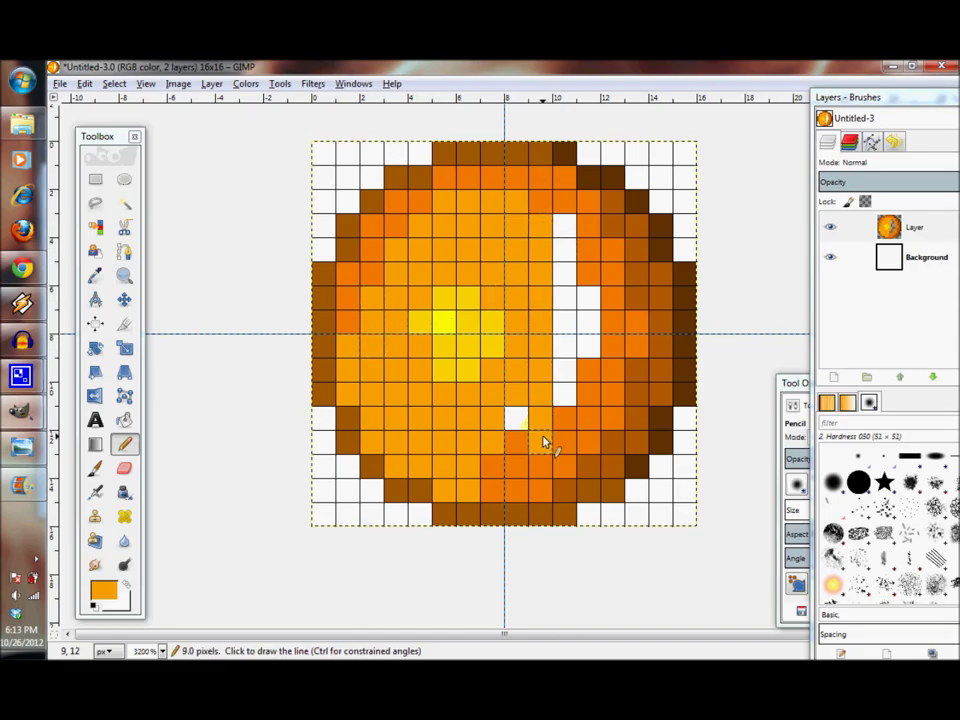
pyautogui.click(565, 388)
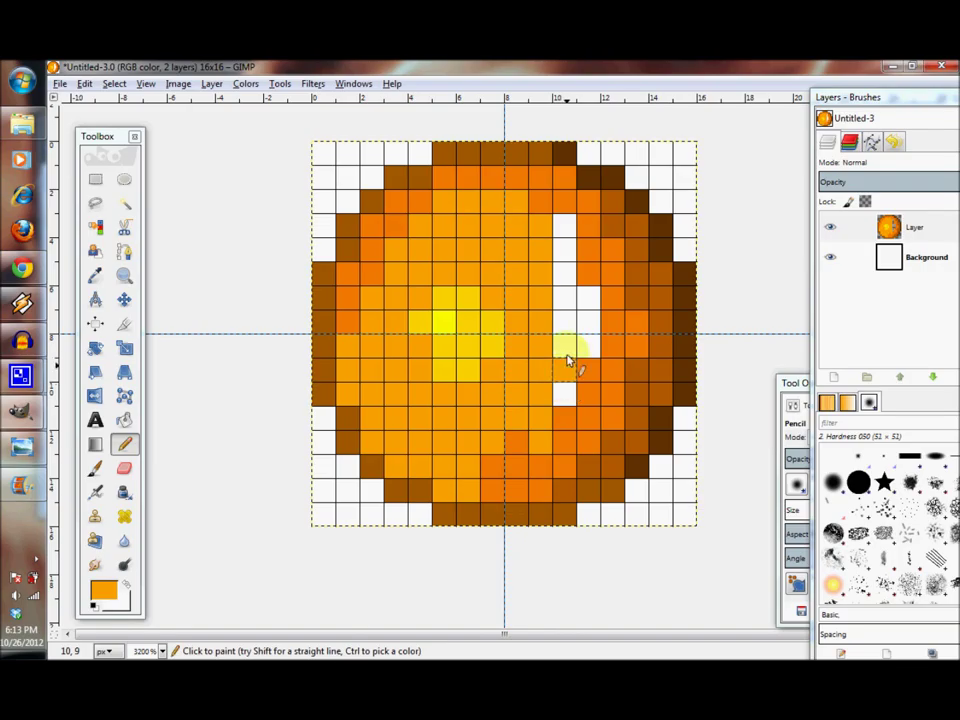
pyautogui.keyDown('shift'); pyautogui.click(565, 225); pyautogui.keyUp('shift')
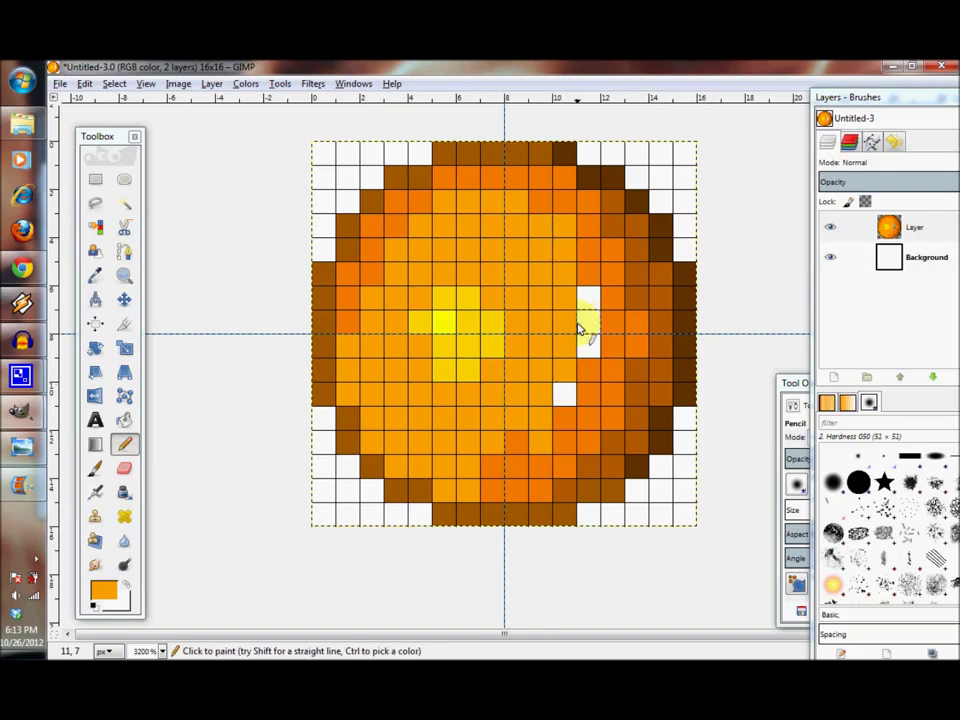
pyautogui.click(564, 395)
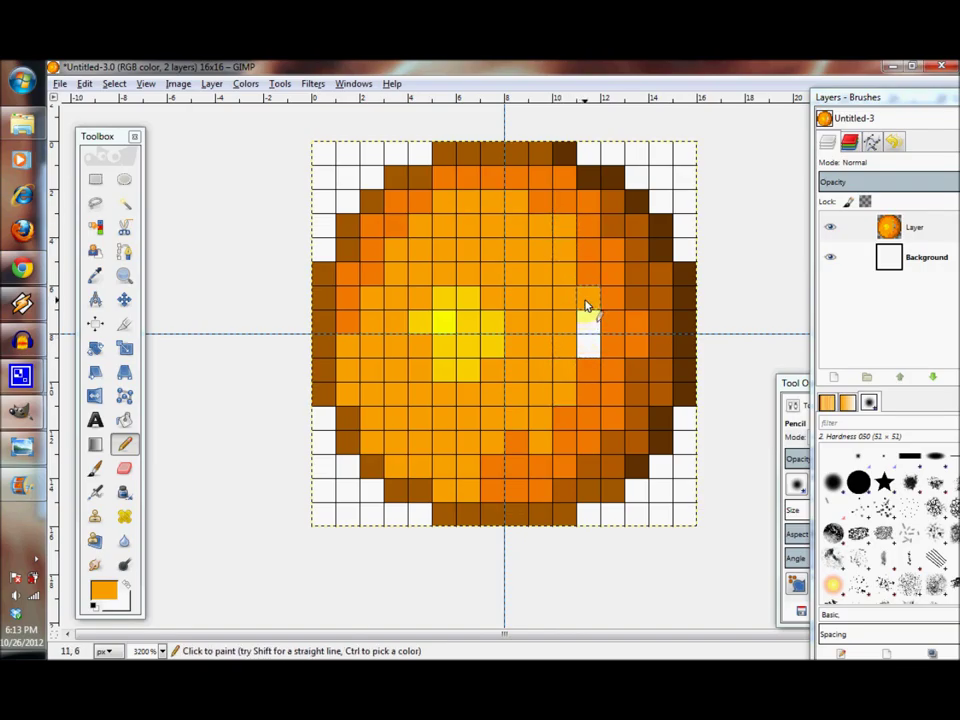
pyautogui.click(587, 306)
pyautogui.keyDown('shift'); pyautogui.click(585, 340); pyautogui.keyUp('shift')
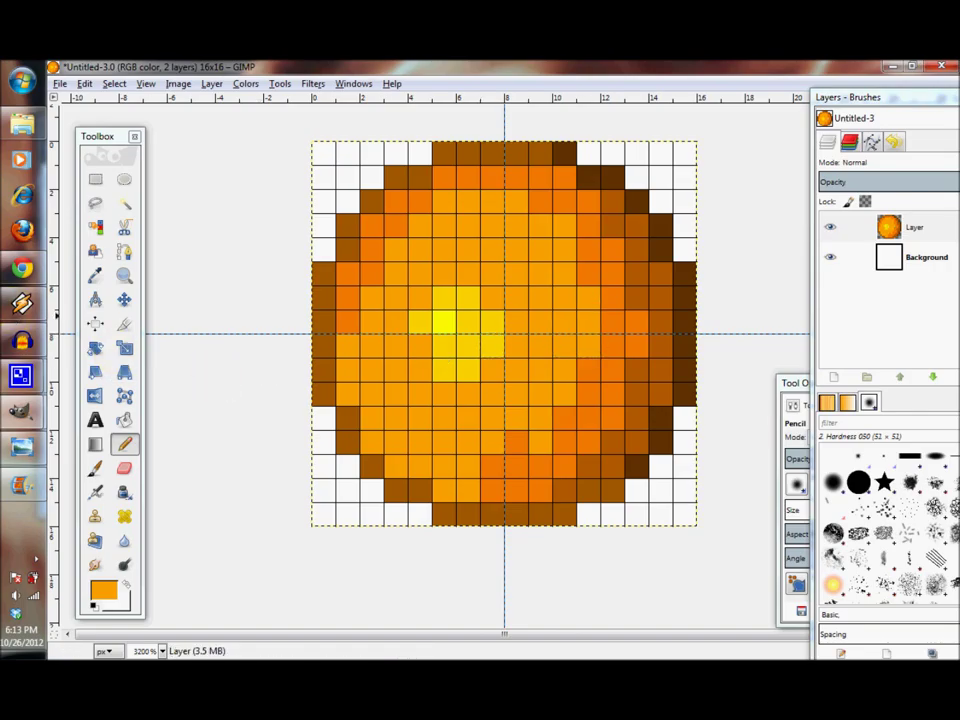
# Set the foreground color to bright green with red 2, green 227 and blue 6, and pencil in pixel 8,0.
pyautogui.press('o')
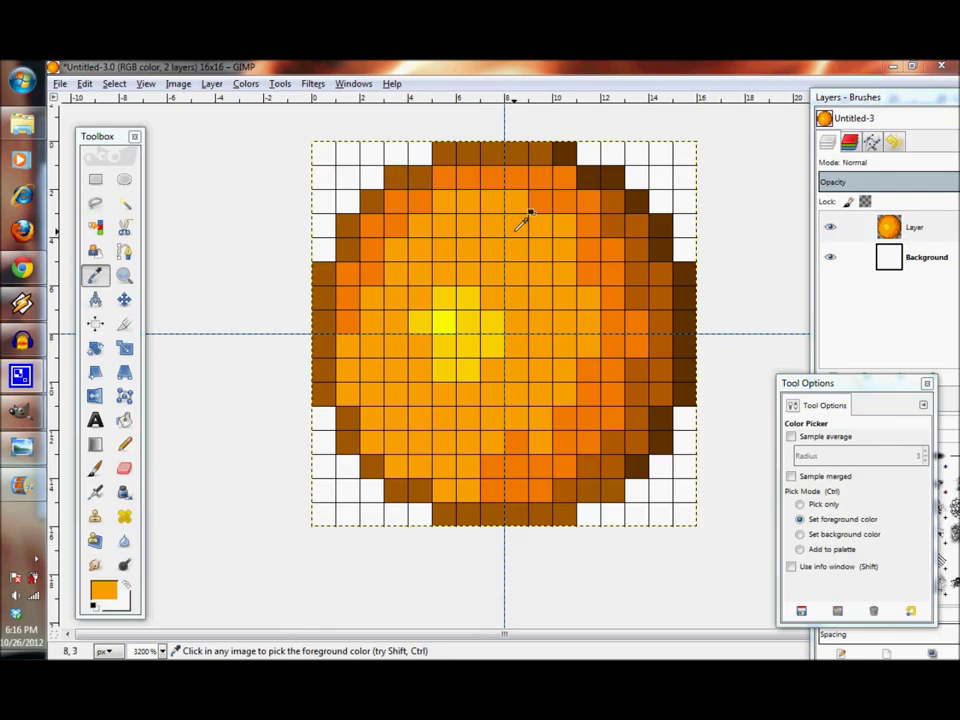
pyautogui.click(486, 138)
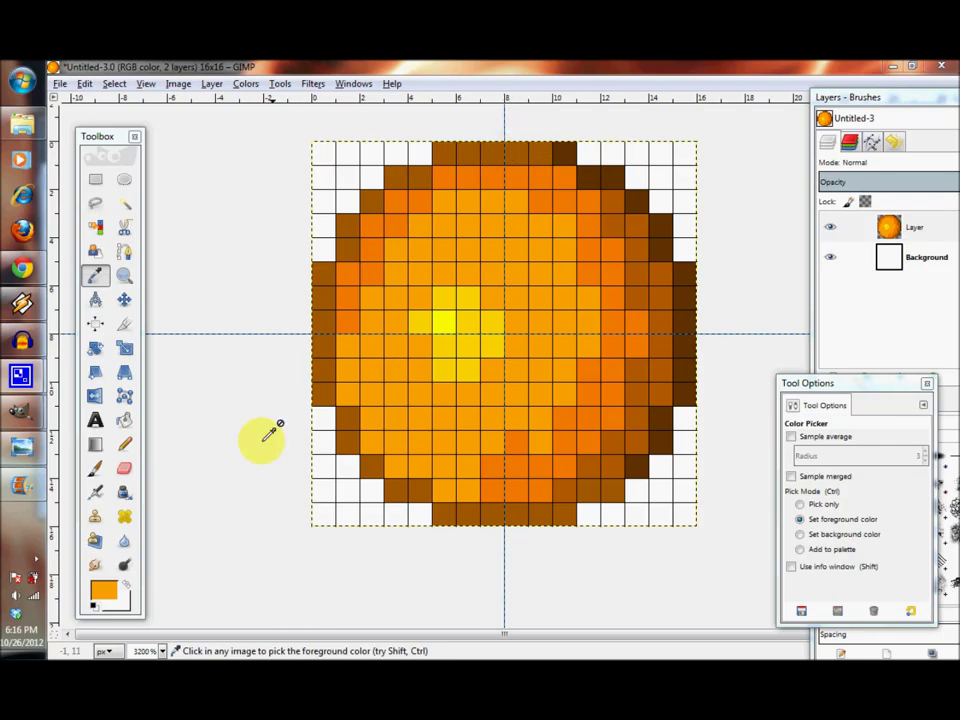
pyautogui.click(106, 590)
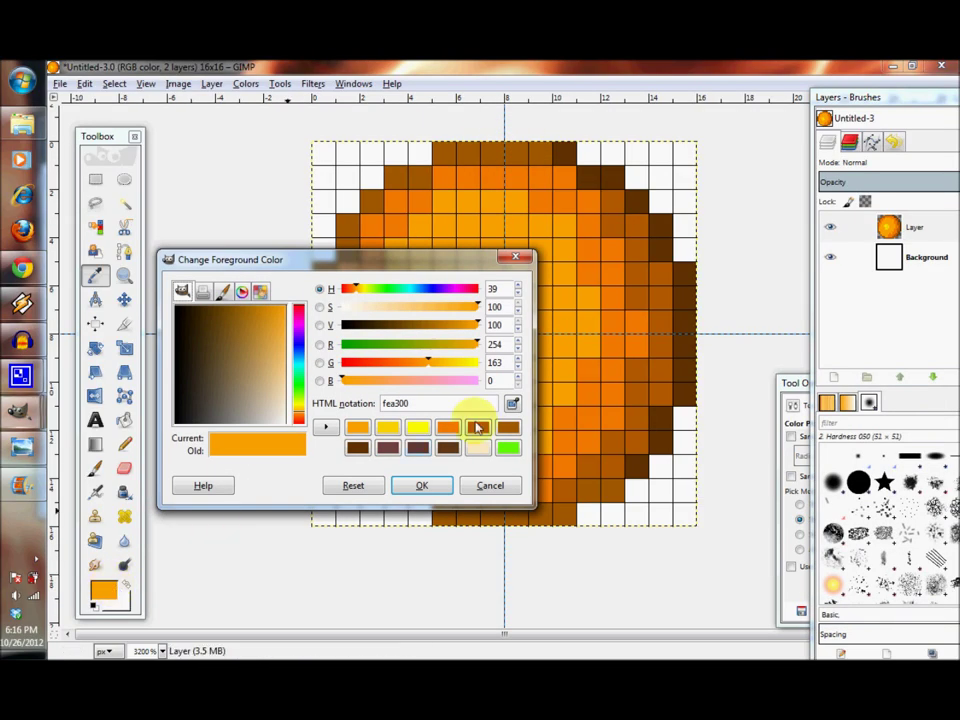
pyautogui.doubleClick(500, 343)
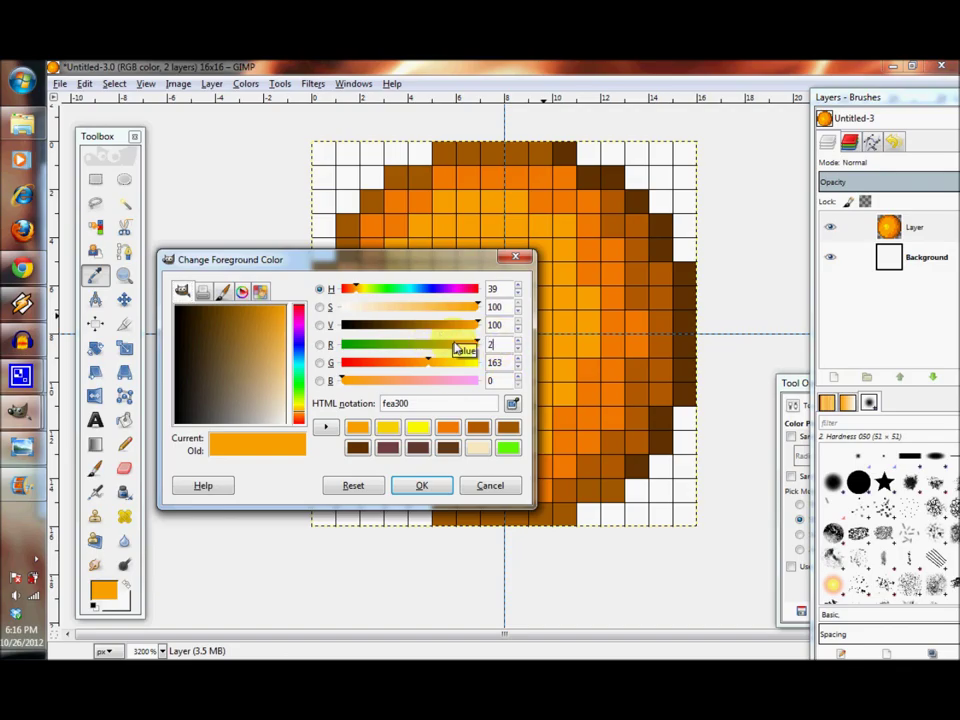
pyautogui.write('2')
pyautogui.press('Tab')
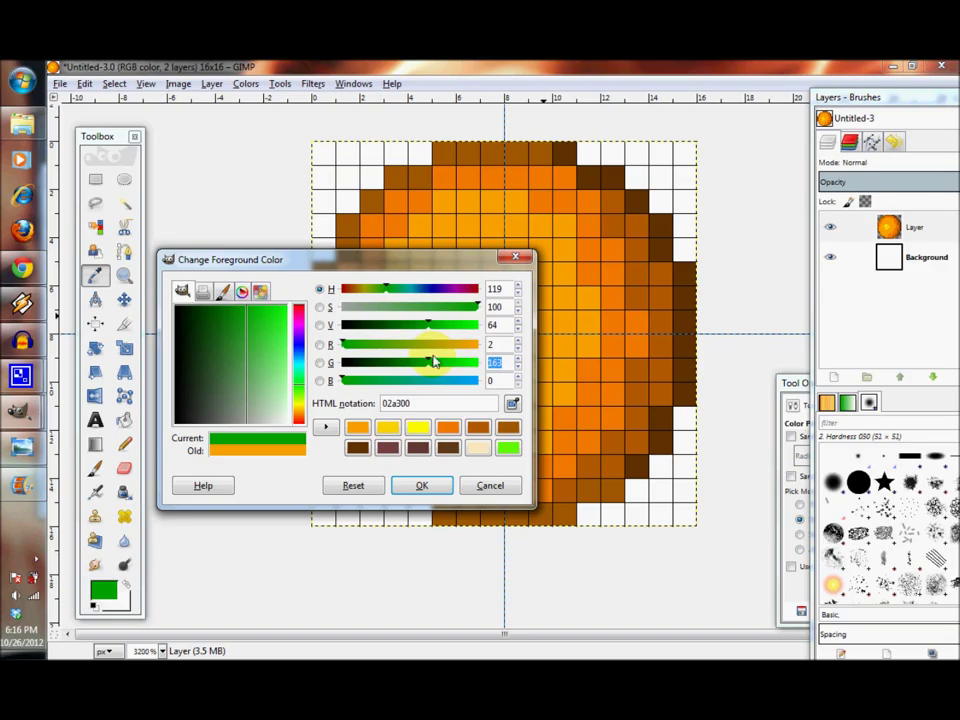
pyautogui.write('227')
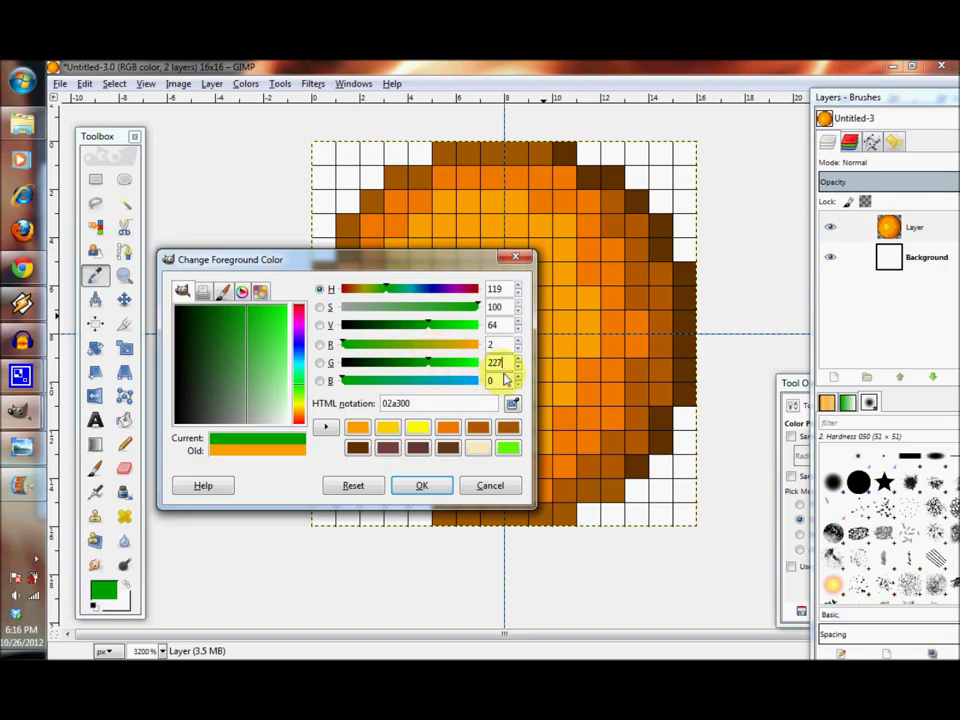
pyautogui.press('Tab')
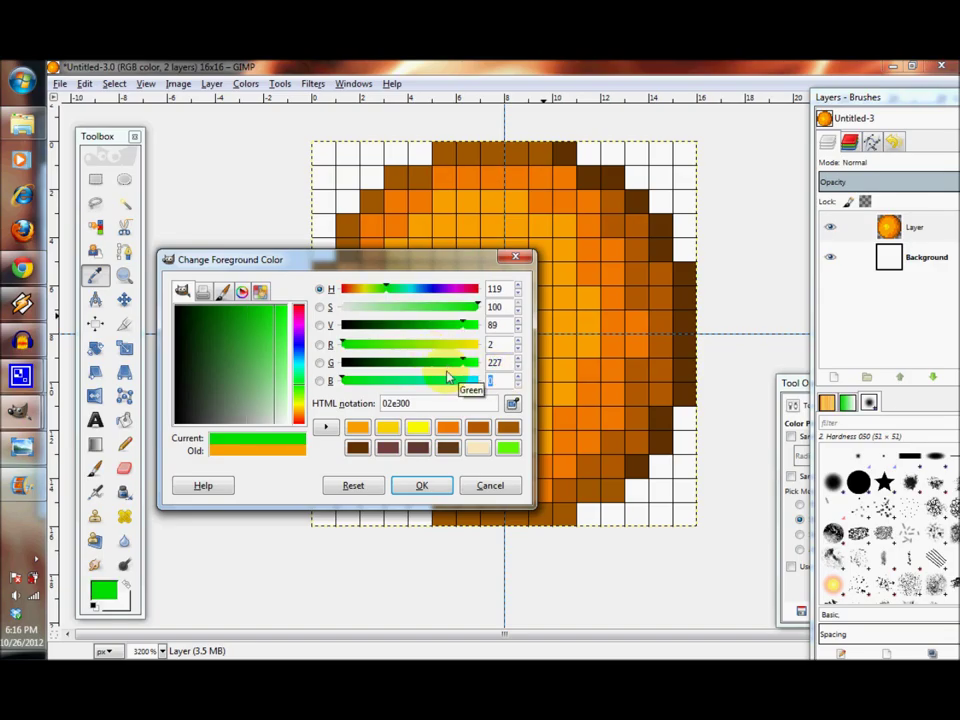
pyautogui.click(439, 485)
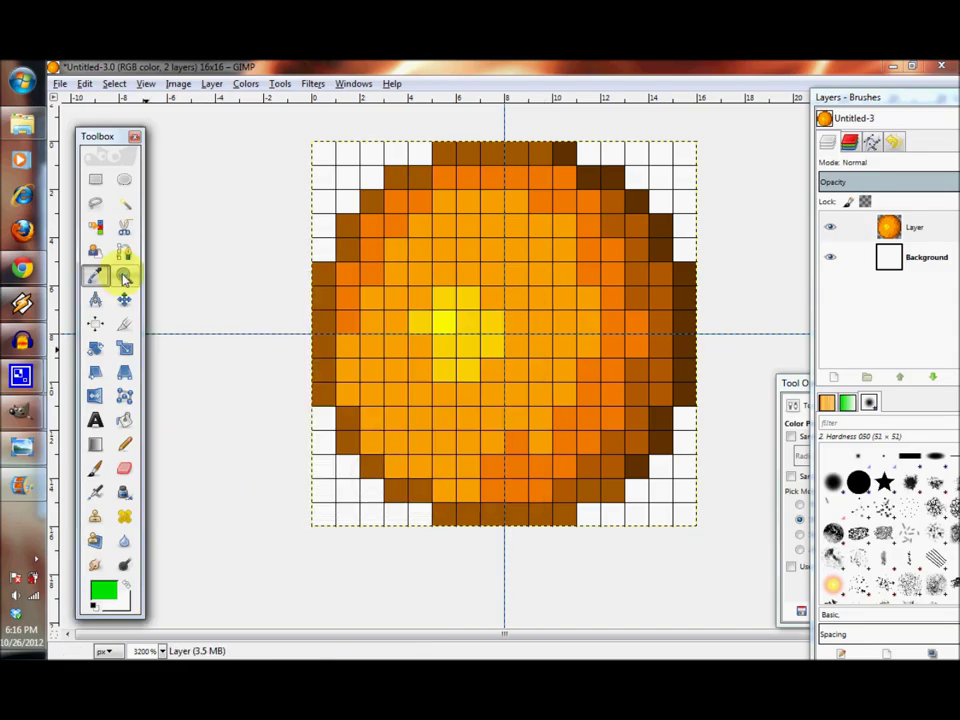
pyautogui.click(124, 444)
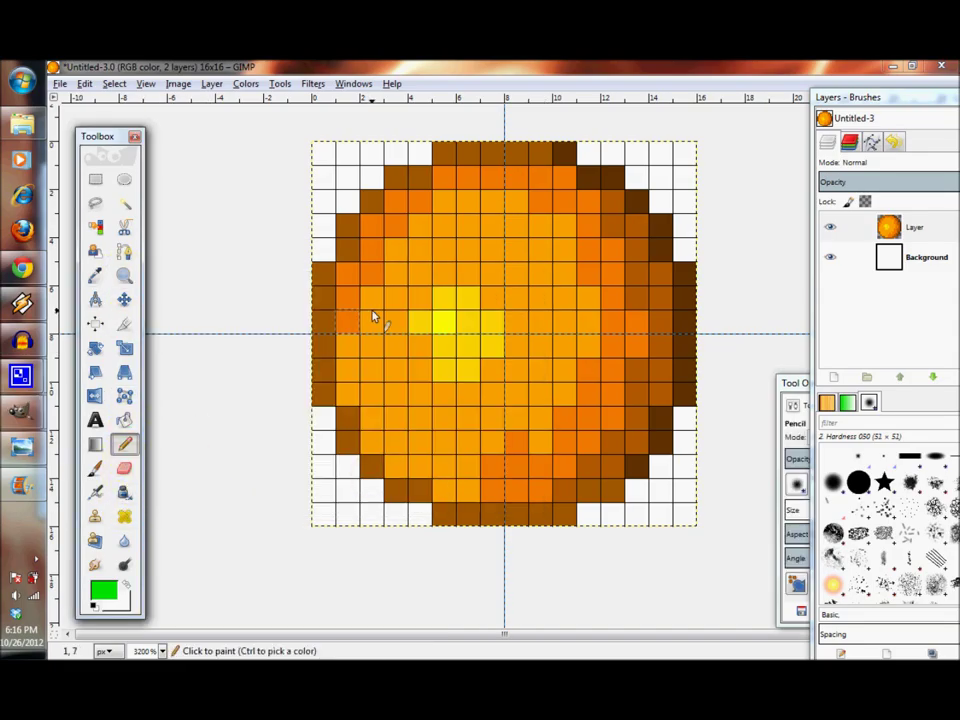
pyautogui.click(514, 156)
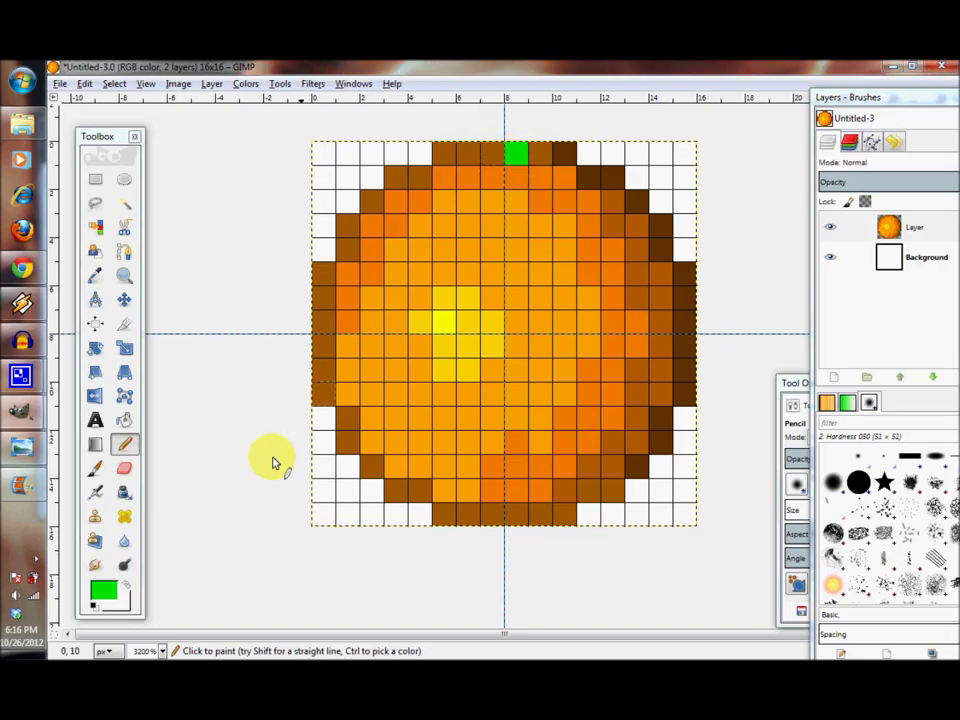
# Darken the foreground green to red 2, green 179 and blue 6, and paint pixel 7,0 beside the bright green one.
pyautogui.click(101, 594)
pyautogui.click(494, 343)
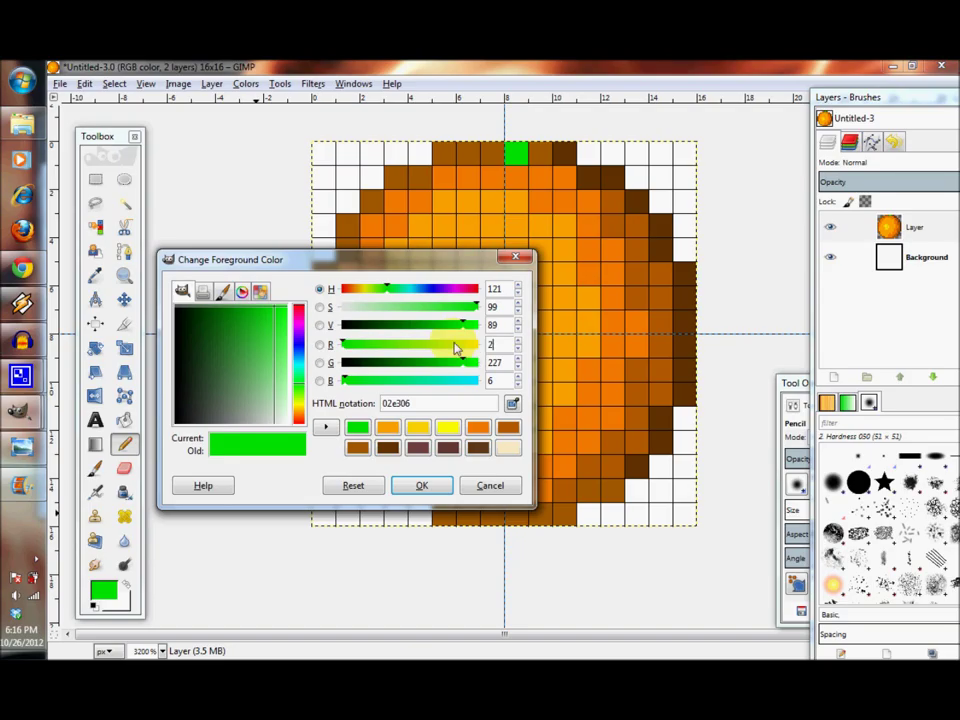
pyautogui.click(496, 361)
pyautogui.write('179')
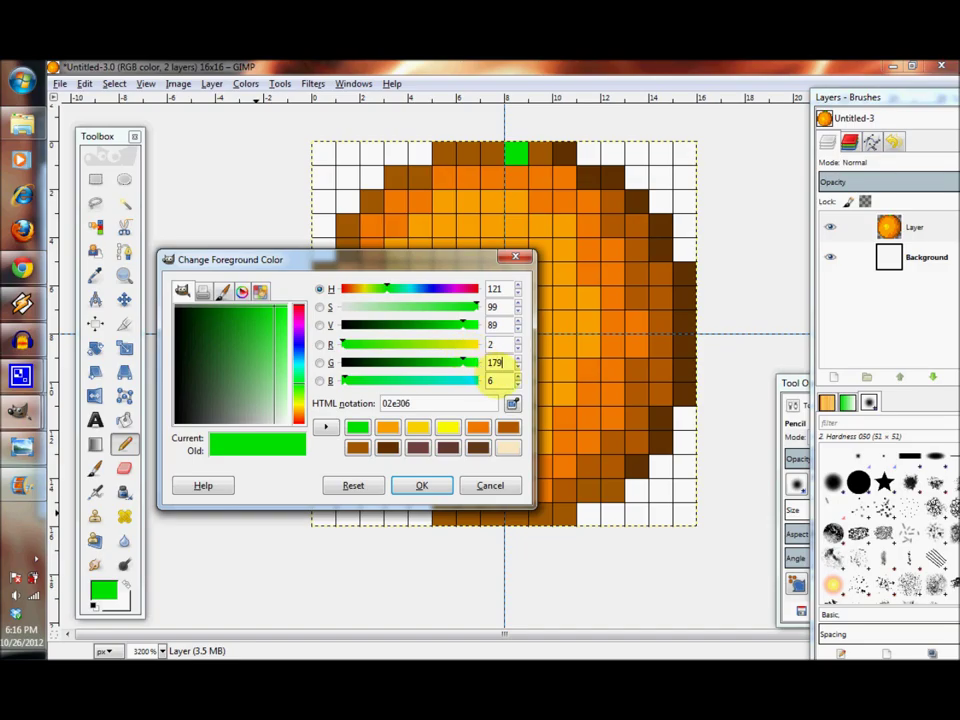
pyautogui.press('Tab')
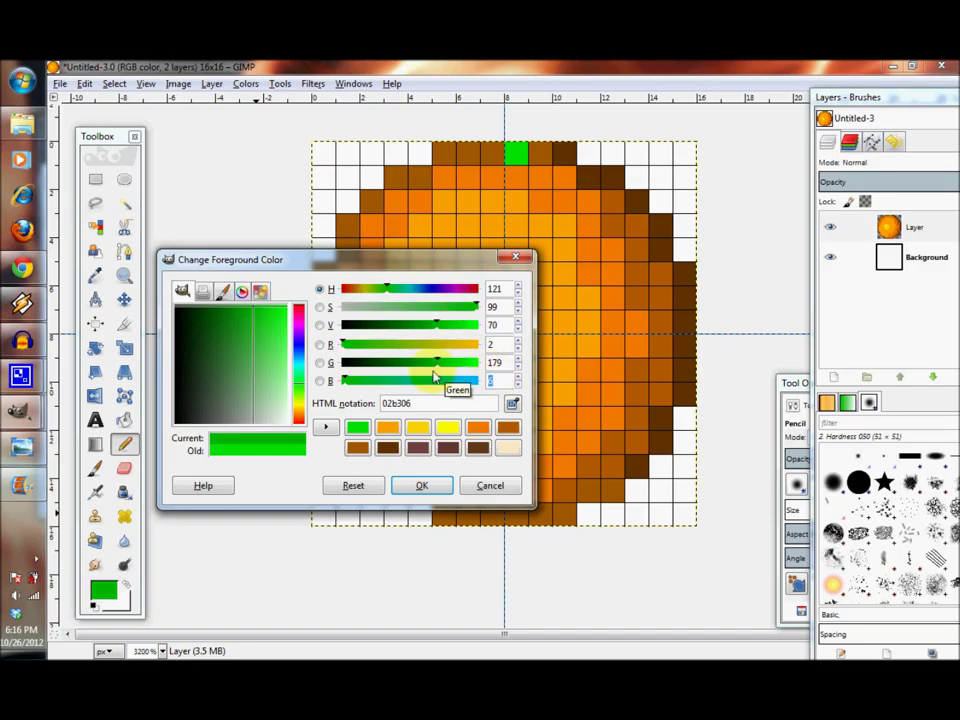
pyautogui.click(421, 485)
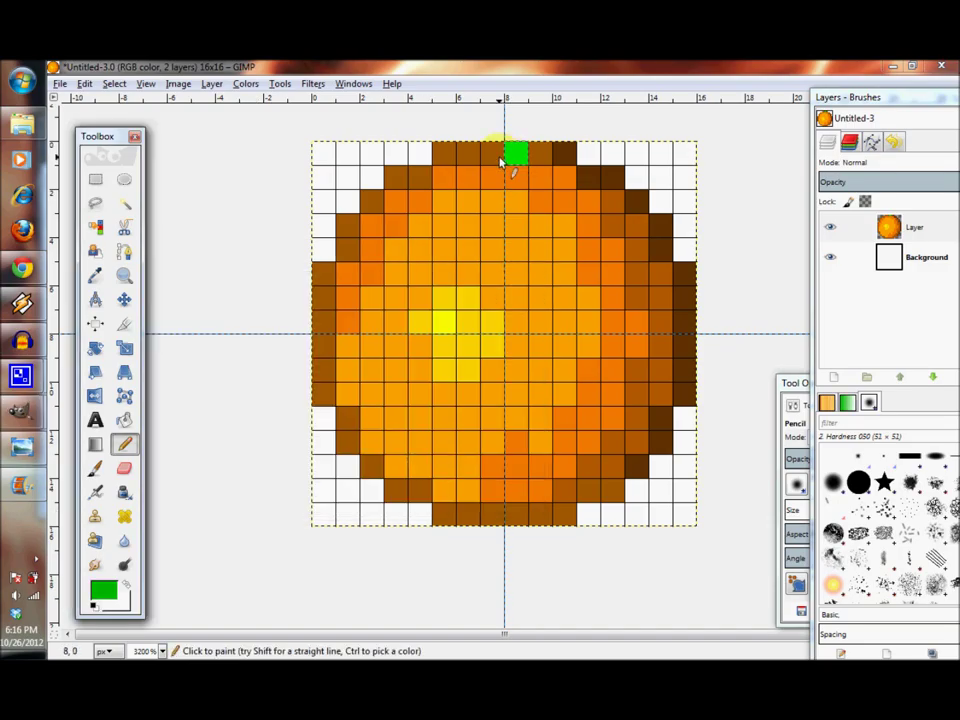
pyautogui.click(491, 160)
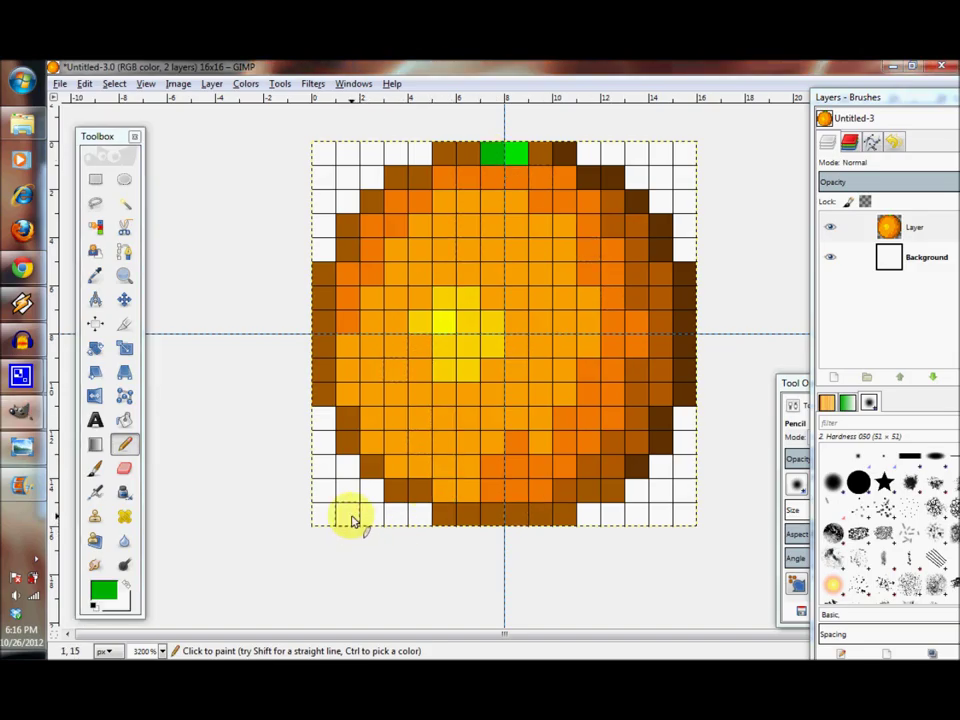
# Hide the pixel grid so the sprite can be viewed at small size.
pyautogui.press('-')
pyautogui.press('-')
pyautogui.press('-')
pyautogui.press('-')
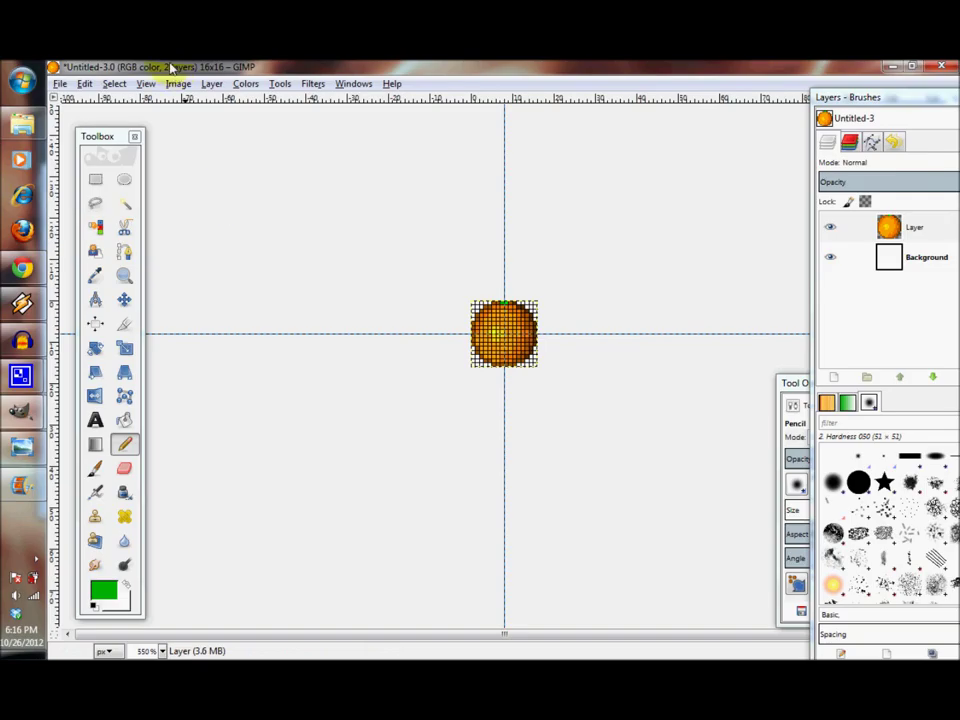
pyautogui.click(145, 84)
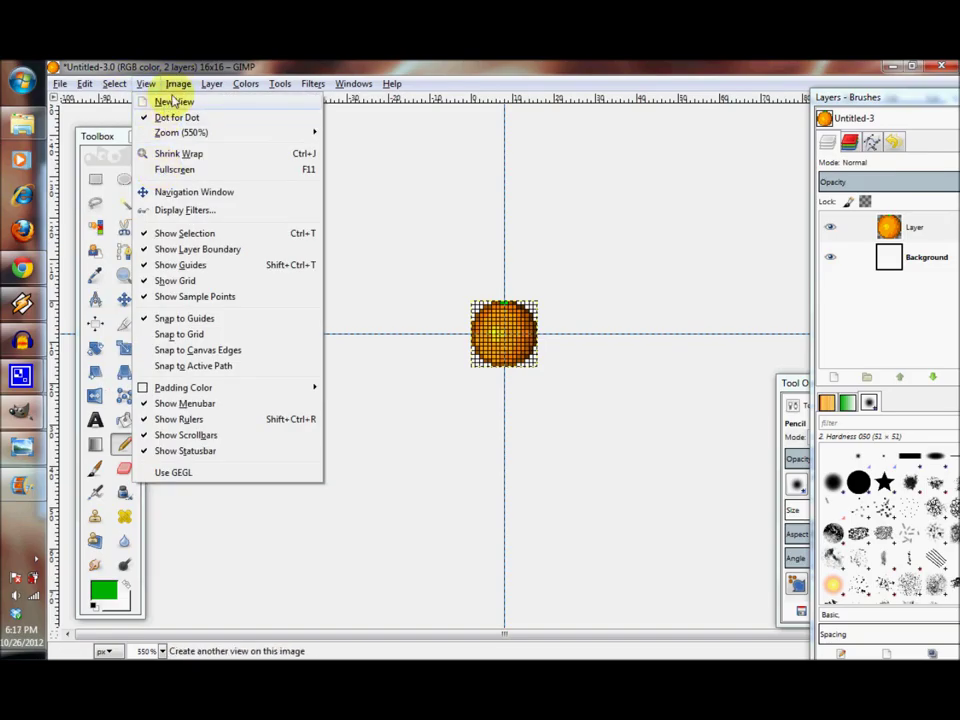
pyautogui.click(178, 84)
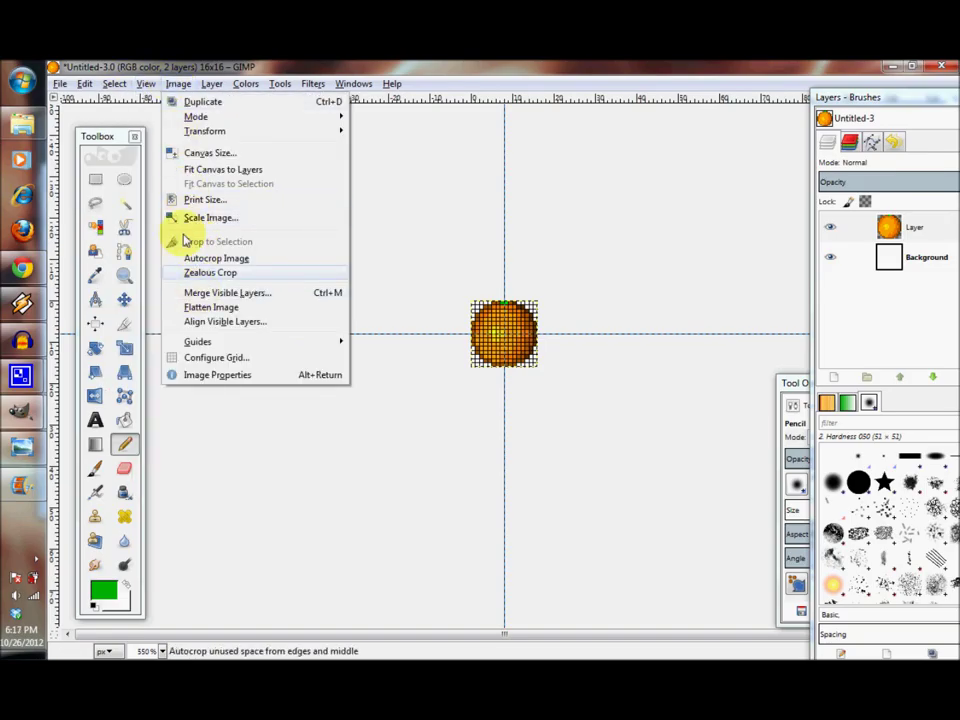
pyautogui.click(139, 279)
pyautogui.press('-')
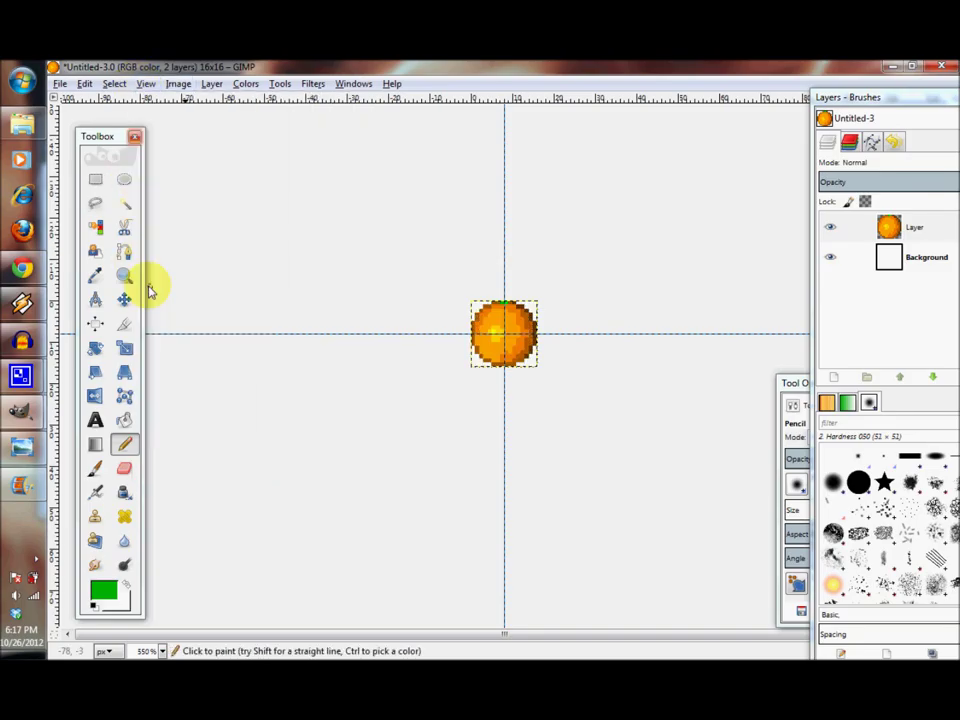
pyautogui.press('-')
pyautogui.press('-')
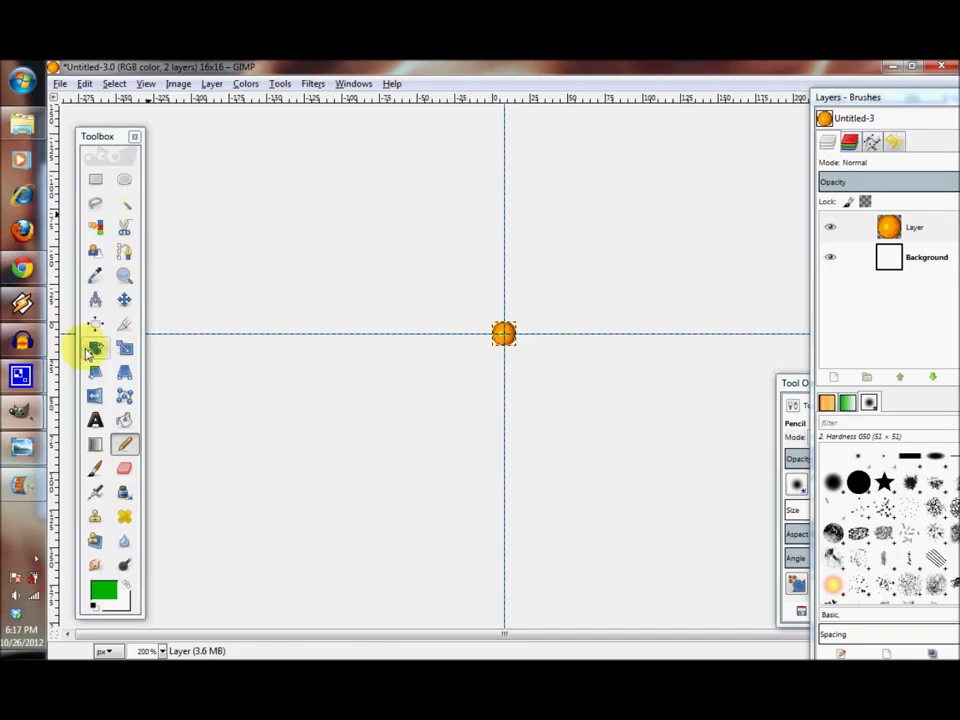
# Remove the horizontal and vertical center guides from the image with the Move tool.
pyautogui.click(124, 300)
pyautogui.moveTo(312, 332); pyautogui.dragTo(384, 80)
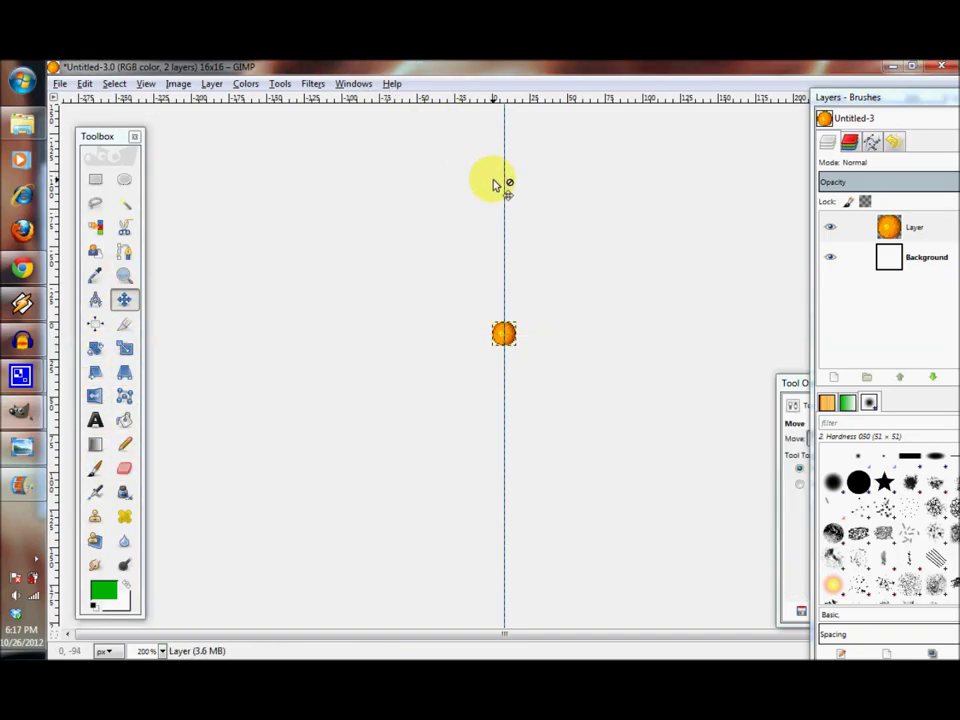
pyautogui.moveTo(500, 185); pyautogui.dragTo(60, 165)
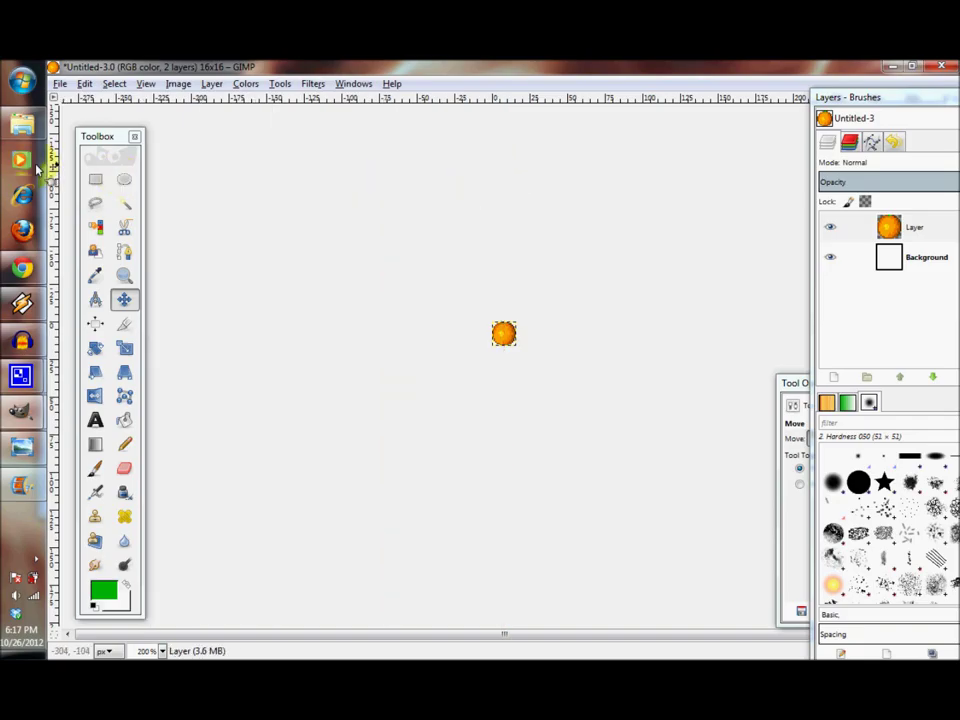
pyautogui.press('-')
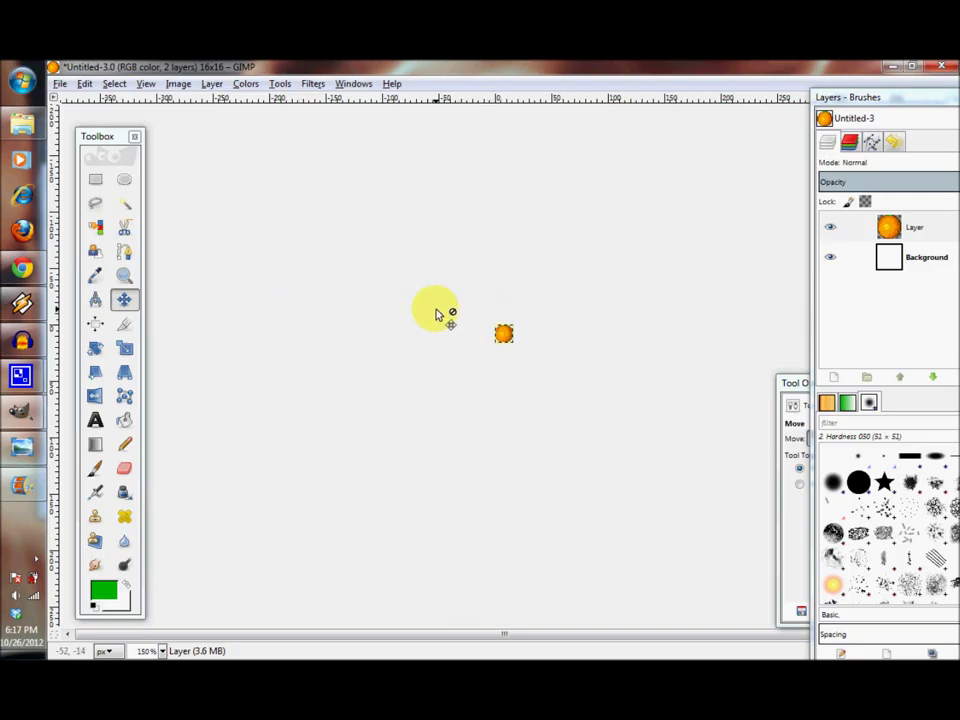
pyautogui.press('z')
pyautogui.click(503, 334)
pyautogui.click(503, 334)
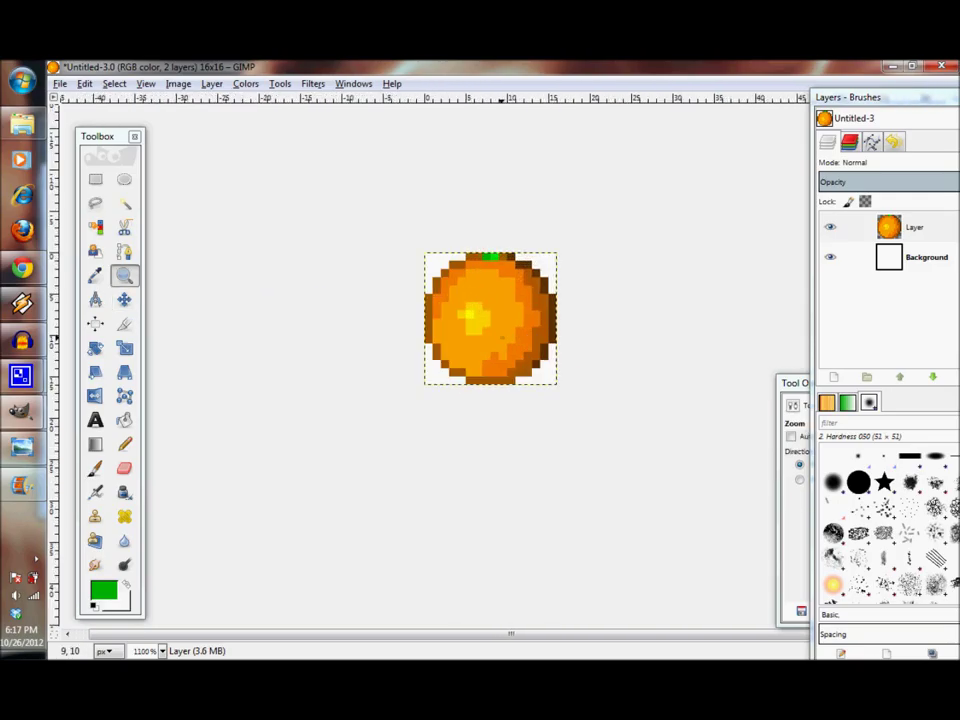
pyautogui.click(503, 334)
pyautogui.click(503, 334)
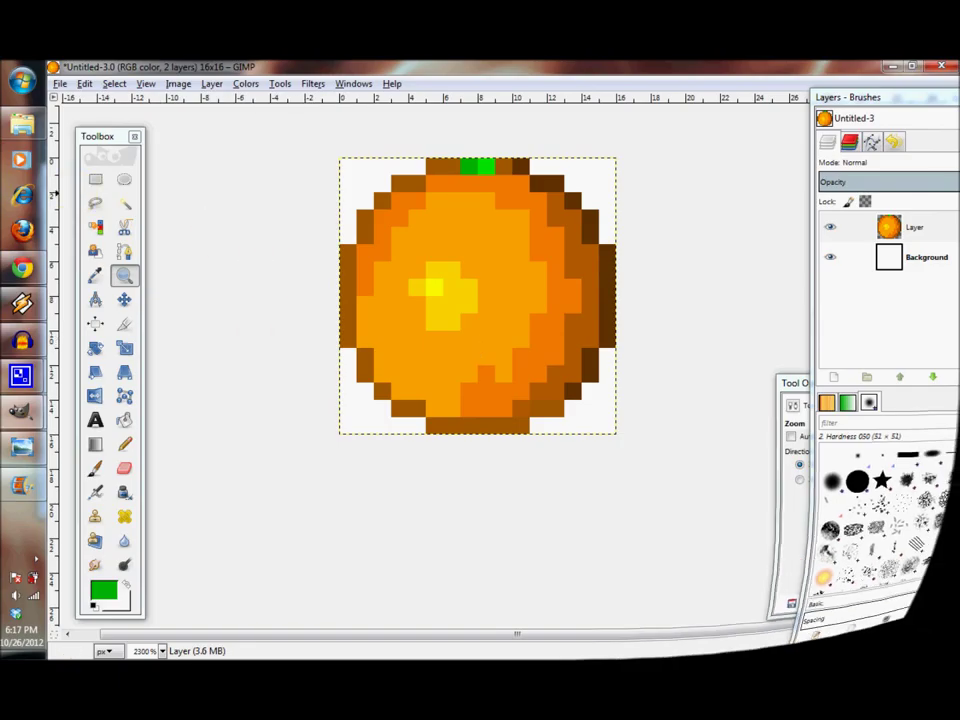